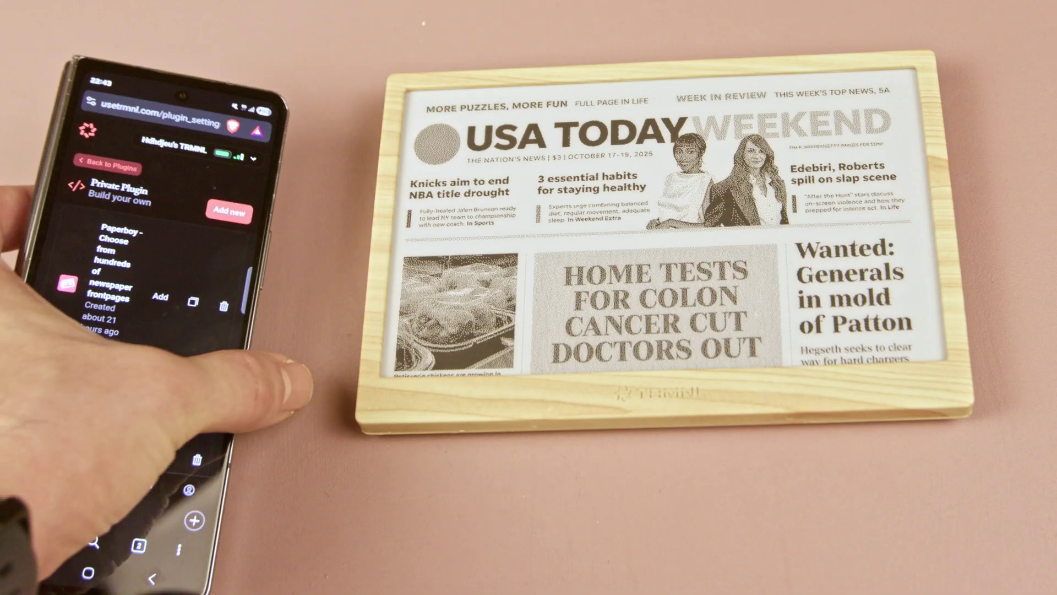
{"action": "scroll", "coordinate": [171, 330], "scroll_direction": "up", "scroll_amount": 3}
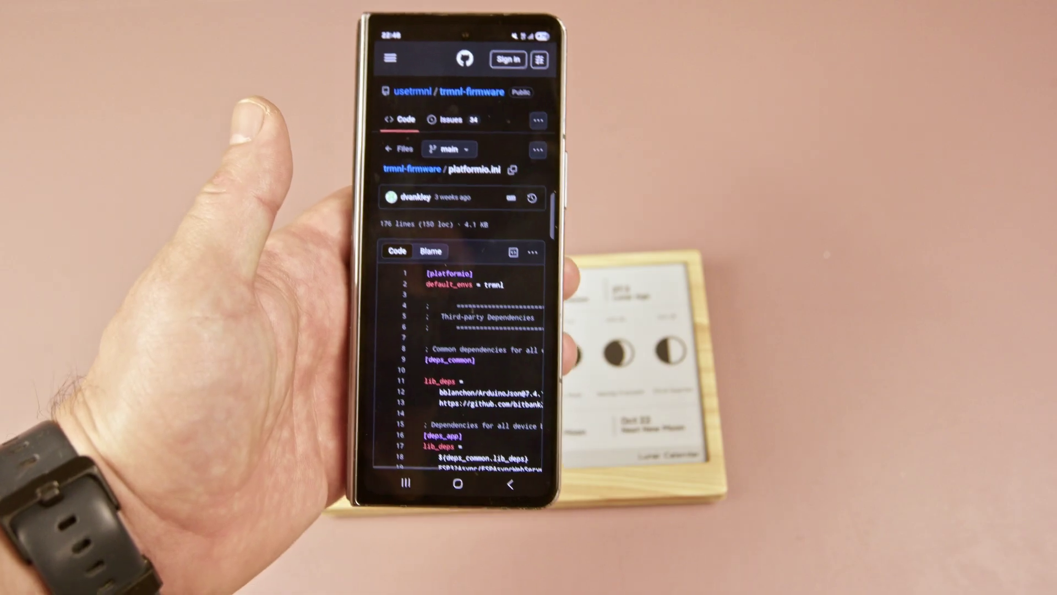
{"action": "scroll", "coordinate": [457, 358], "scroll_direction": "down", "scroll_amount": 5}
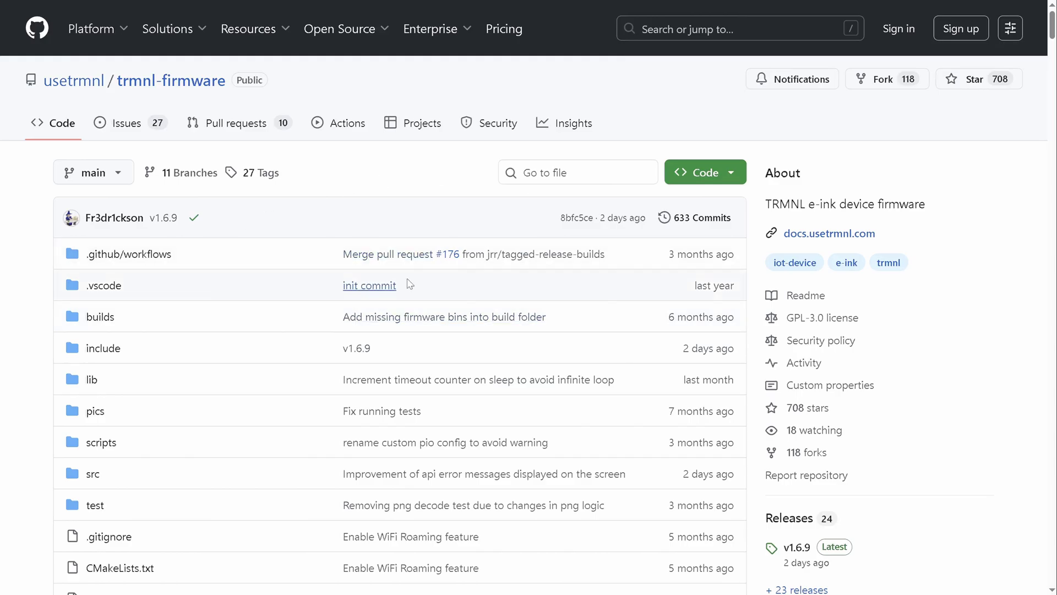
Show the trmnl-firmware repository's code download options, switch to Visual Studio Code and start opening the firmware project folder.
{"action": "left_click", "coordinate": [719, 177]}
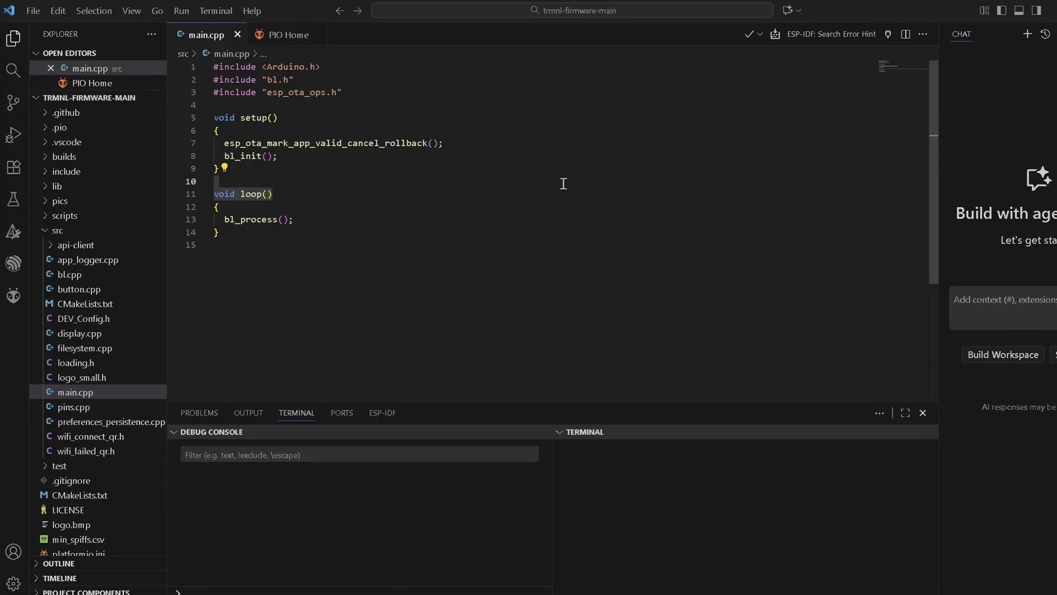
{"action": "left_click", "coordinate": [33, 11]}
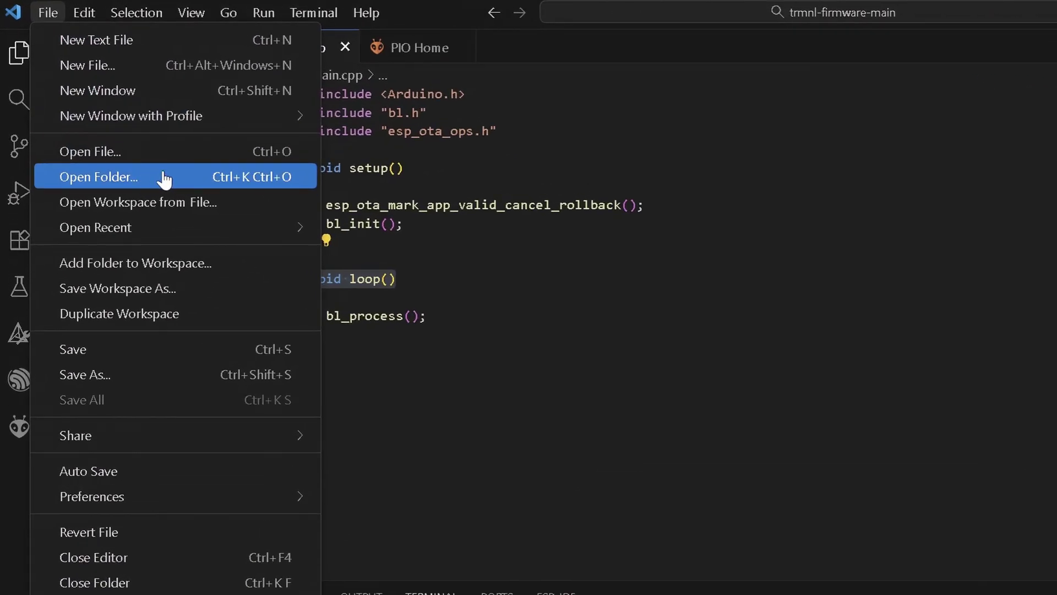
{"action": "left_click", "coordinate": [640, 220]}
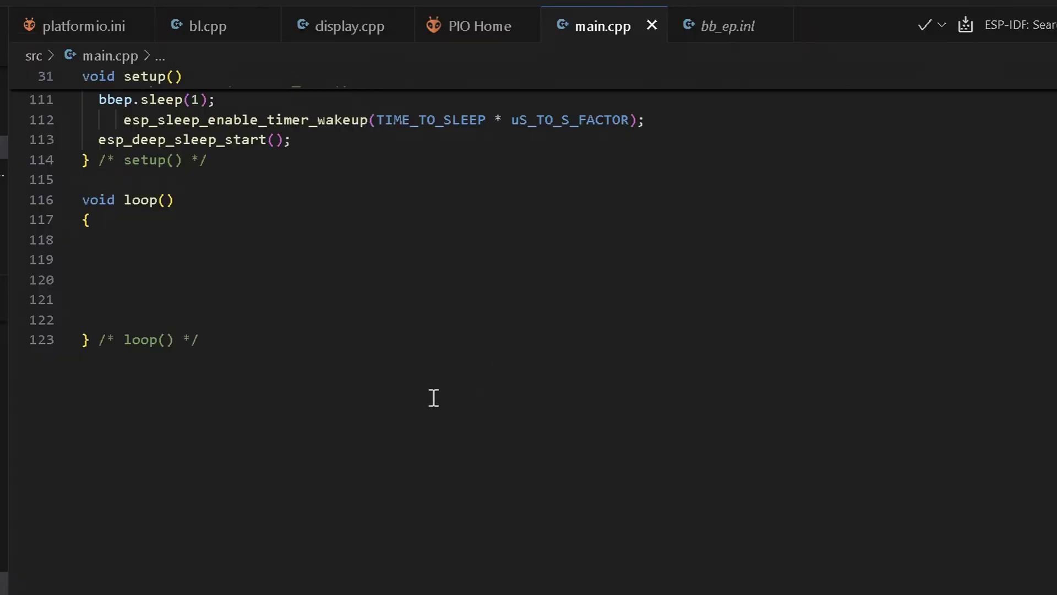
Review the display drawing and refresh code in the setup() function of main.cpp.
{"action": "scroll", "coordinate": [365, 436], "scroll_direction": "up", "scroll_amount": 20}
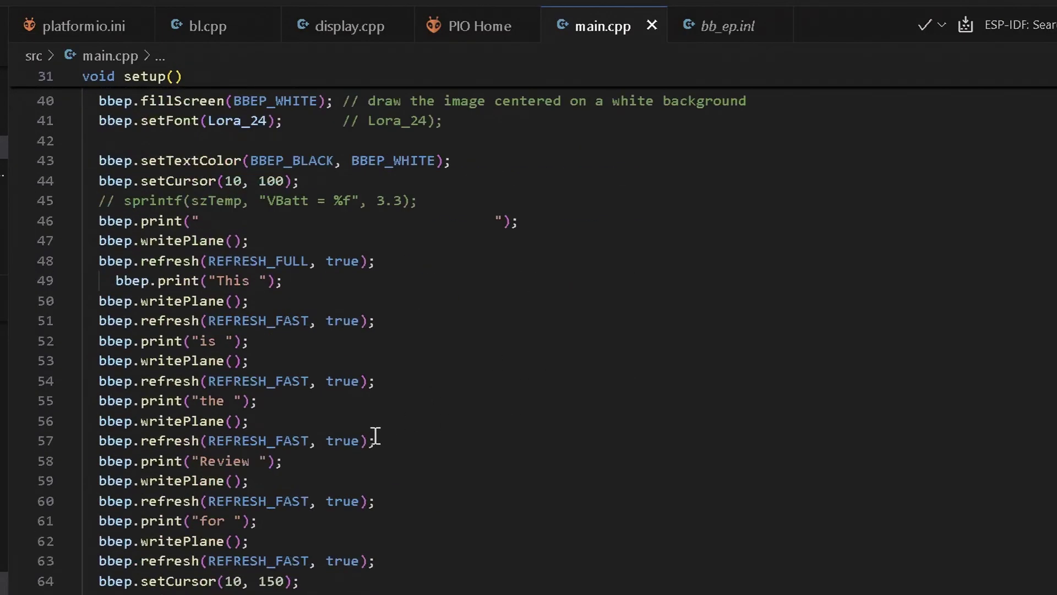
{"action": "scroll", "coordinate": [376, 436], "scroll_direction": "up", "scroll_amount": 13}
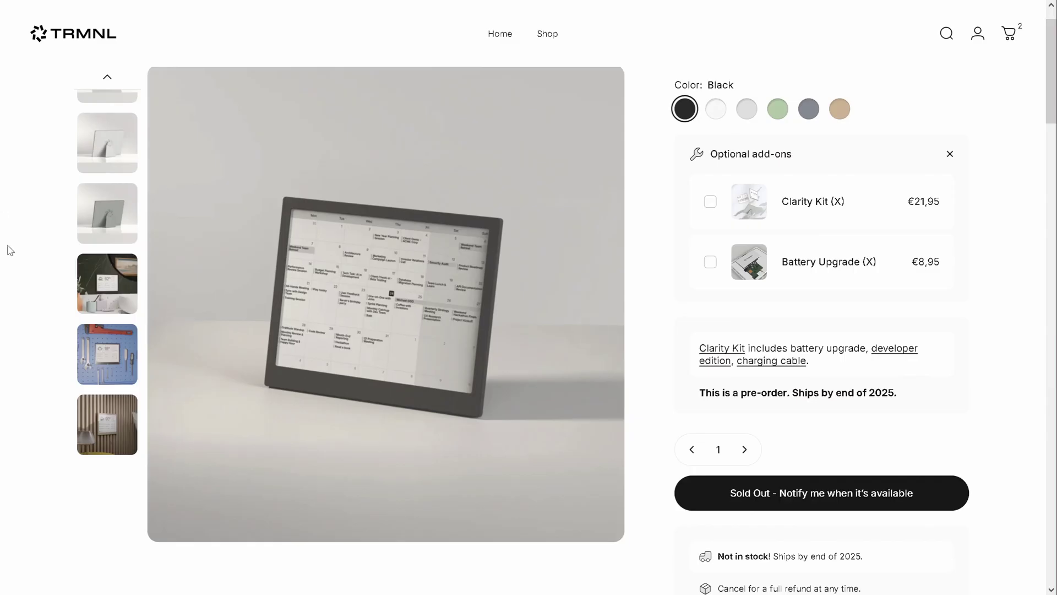
Examine the black TRMNL device's product page and highlight the shipping date in the pre-order notice.
{"action": "scroll", "coordinate": [77, 256], "scroll_direction": "down", "scroll_amount": 3}
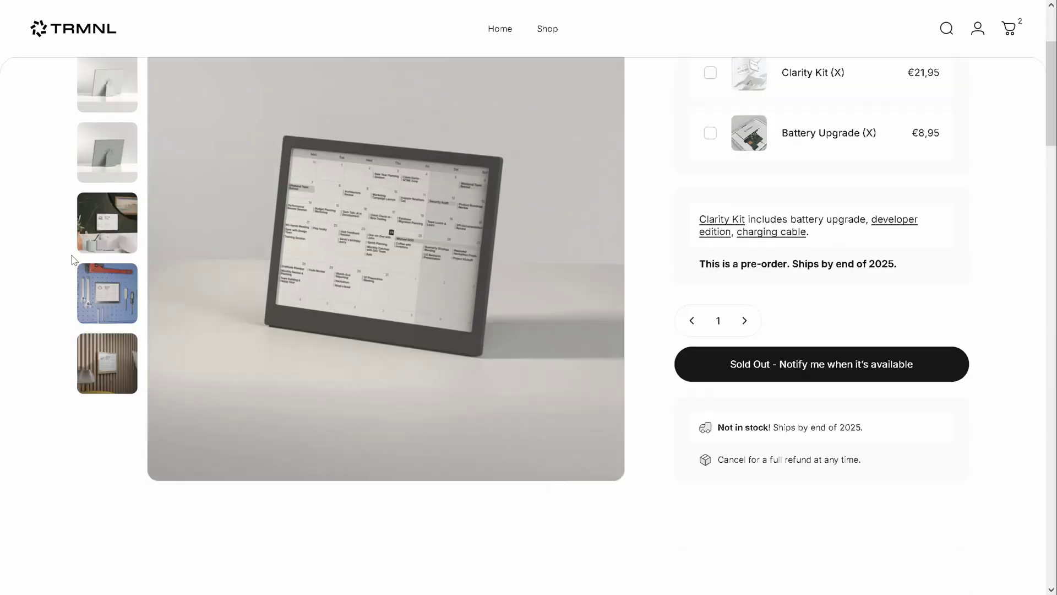
{"action": "scroll", "coordinate": [59, 260], "scroll_direction": "down", "scroll_amount": 5}
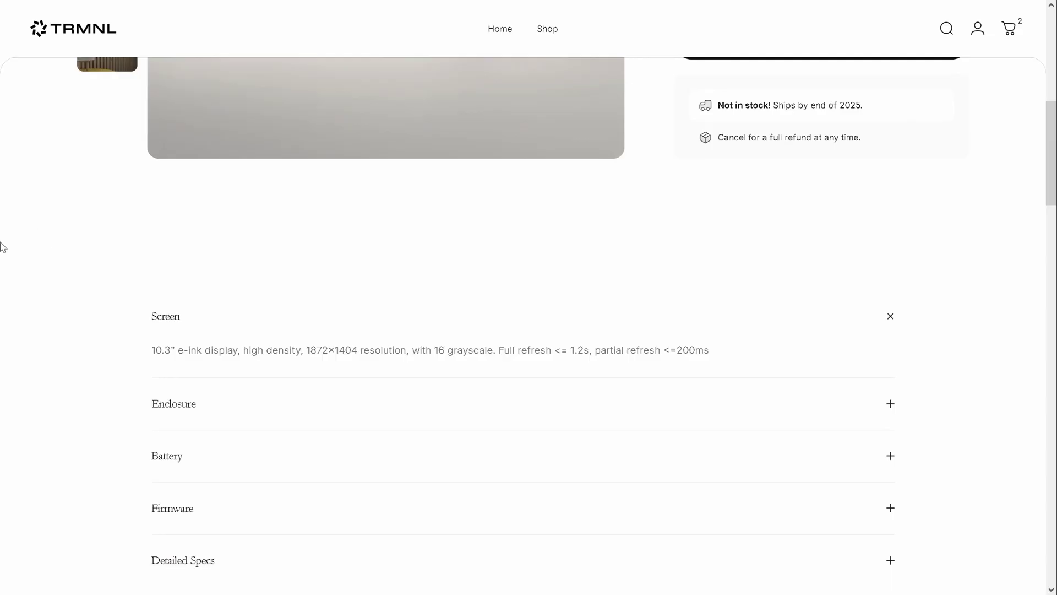
{"action": "scroll", "coordinate": [562, 241], "scroll_direction": "up", "scroll_amount": 5}
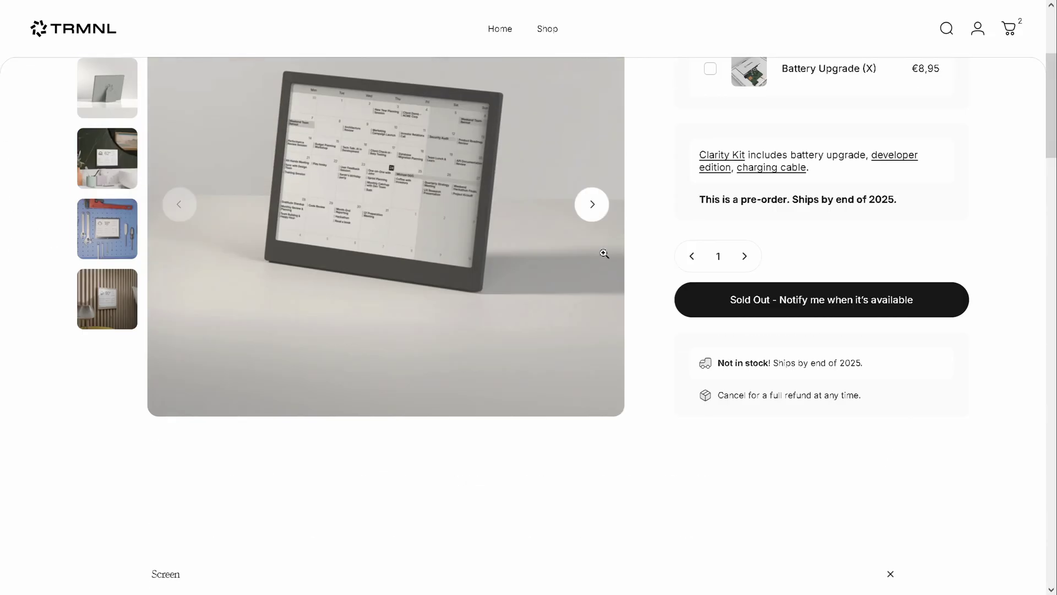
{"action": "scroll", "coordinate": [605, 236], "scroll_direction": "down", "scroll_amount": 1}
{"action": "scroll", "coordinate": [608, 235], "scroll_direction": "down", "scroll_amount": 2}
{"action": "scroll", "coordinate": [608, 235], "scroll_direction": "up", "scroll_amount": 2}
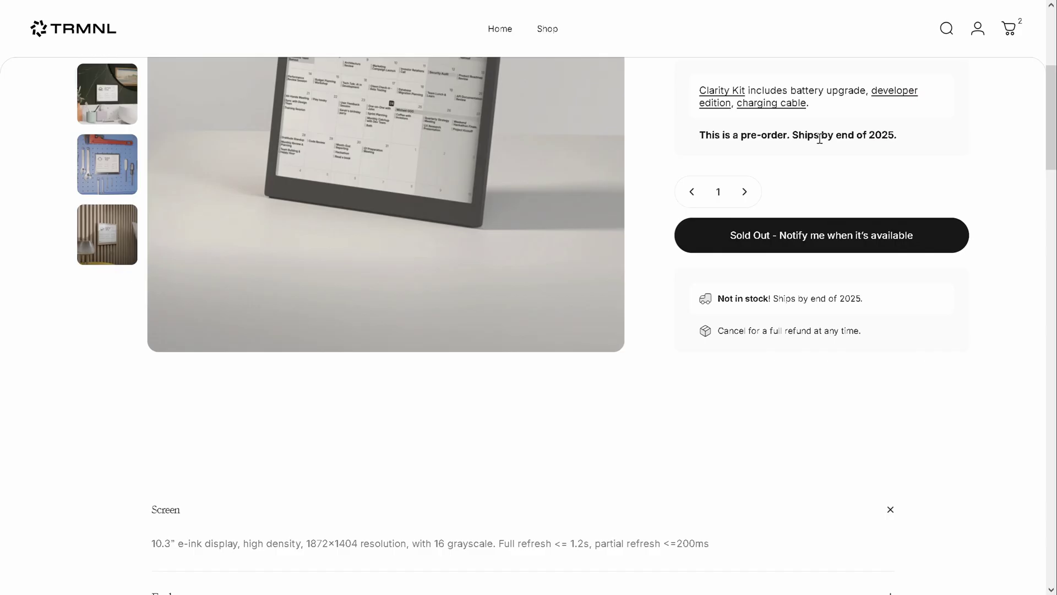
{"action": "left_click_drag", "start_coordinate": [820, 137], "coordinate": [901, 144]}
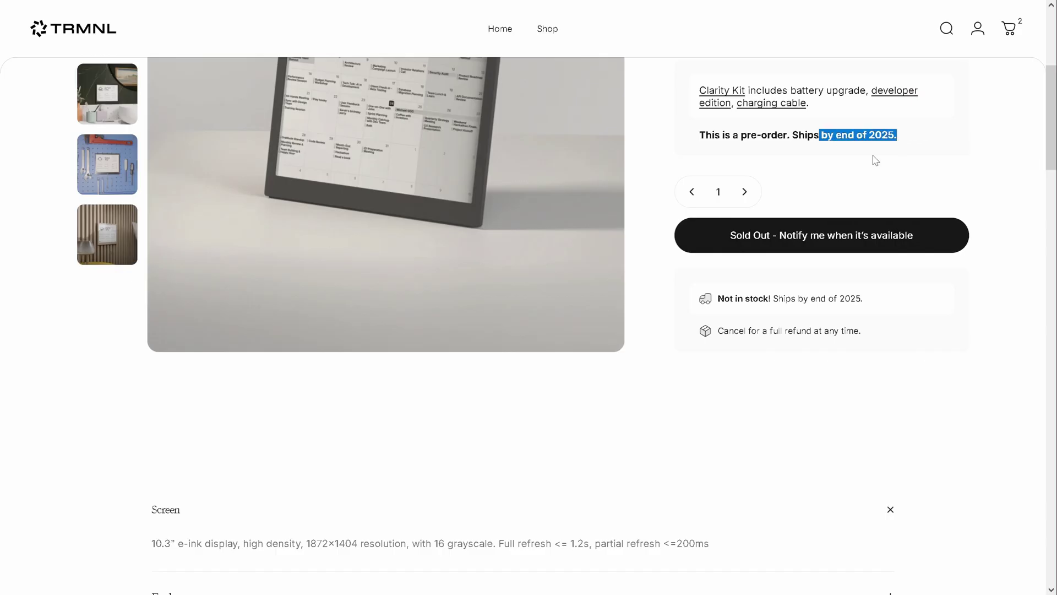
Highlight the display resolution in the Screen section of the product specifications.
{"action": "scroll", "coordinate": [854, 179], "scroll_direction": "down", "scroll_amount": 3}
{"action": "left_click_drag", "start_coordinate": [293, 350], "coordinate": [388, 353]}
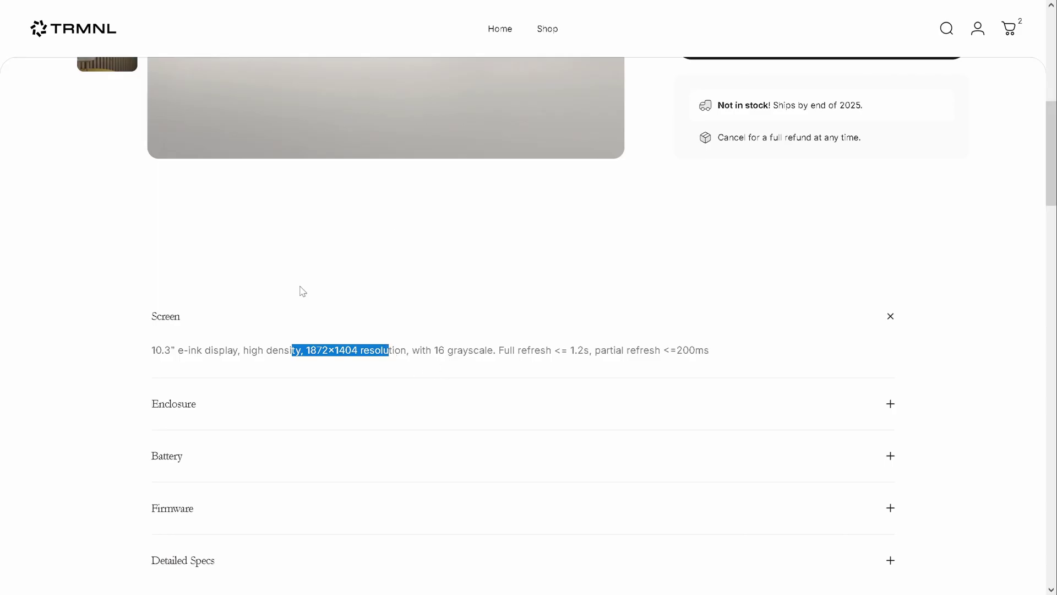
{"action": "scroll", "coordinate": [312, 318], "scroll_direction": "down", "scroll_amount": 1}
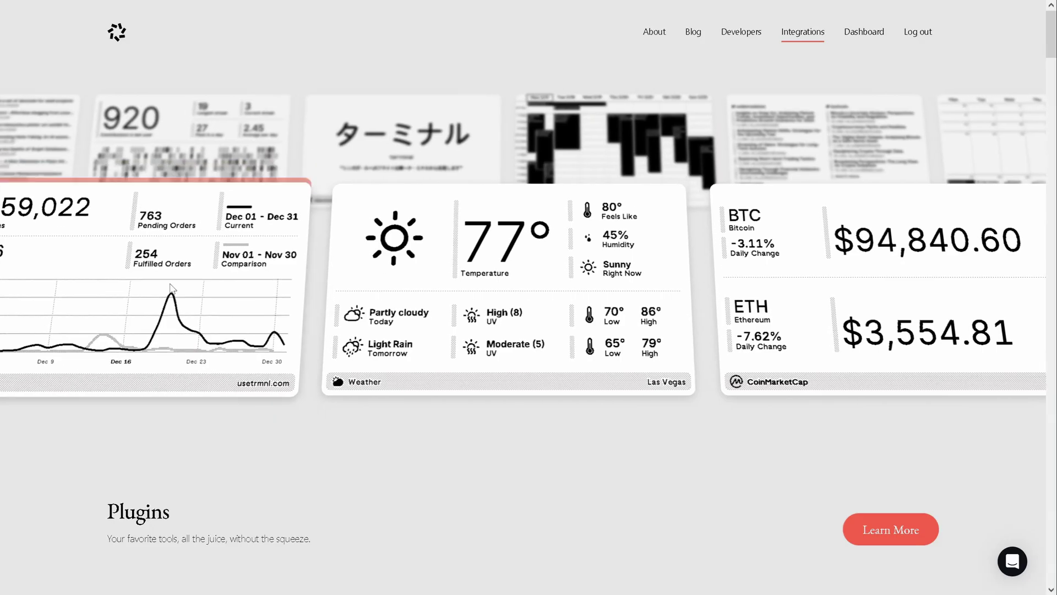
Look through the plugin categories on the TRMNL Integrations page and highlight the mention of community recipes.
{"action": "scroll", "coordinate": [392, 392], "scroll_direction": "down", "scroll_amount": 20}
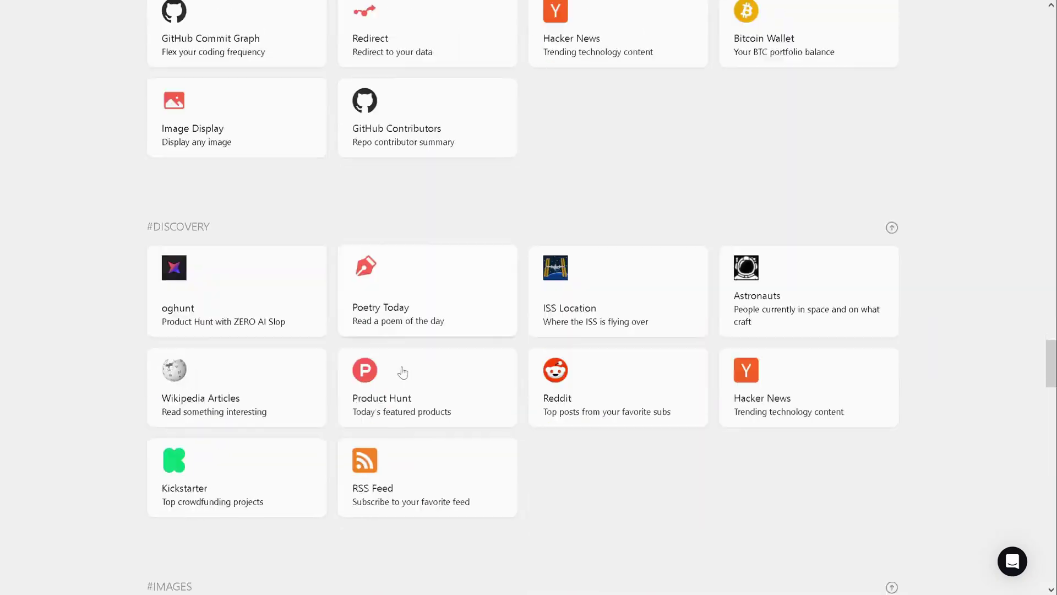
{"action": "scroll", "coordinate": [403, 373], "scroll_direction": "down", "scroll_amount": 15}
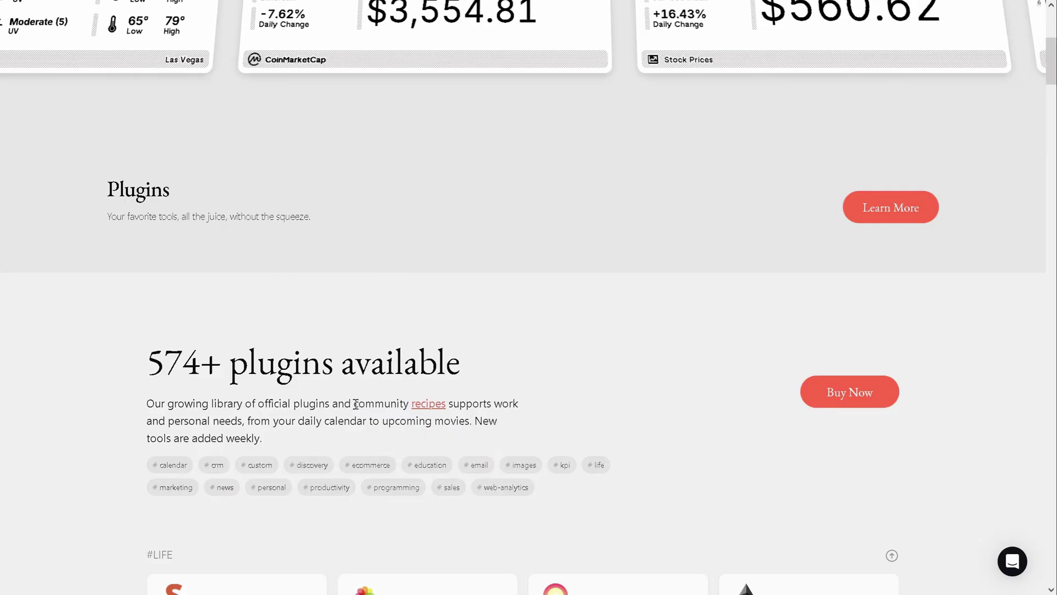
{"action": "left_click_drag", "start_coordinate": [356, 404], "coordinate": [446, 404]}
{"action": "left_click", "coordinate": [457, 404]}
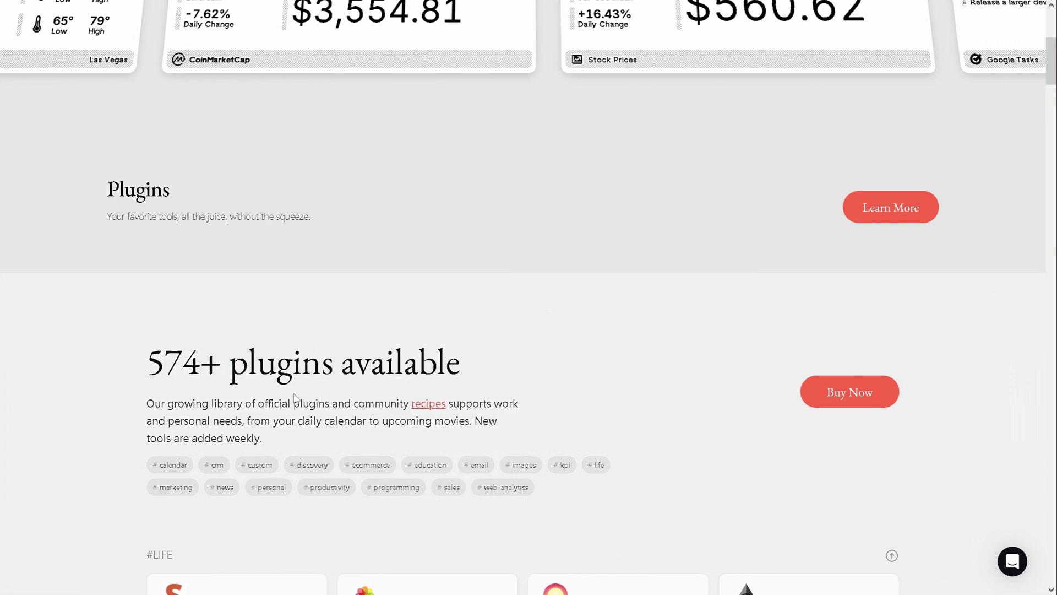
Open the community recipes list, look through the newest entries and go to page 2.
{"action": "left_click", "coordinate": [428, 403]}
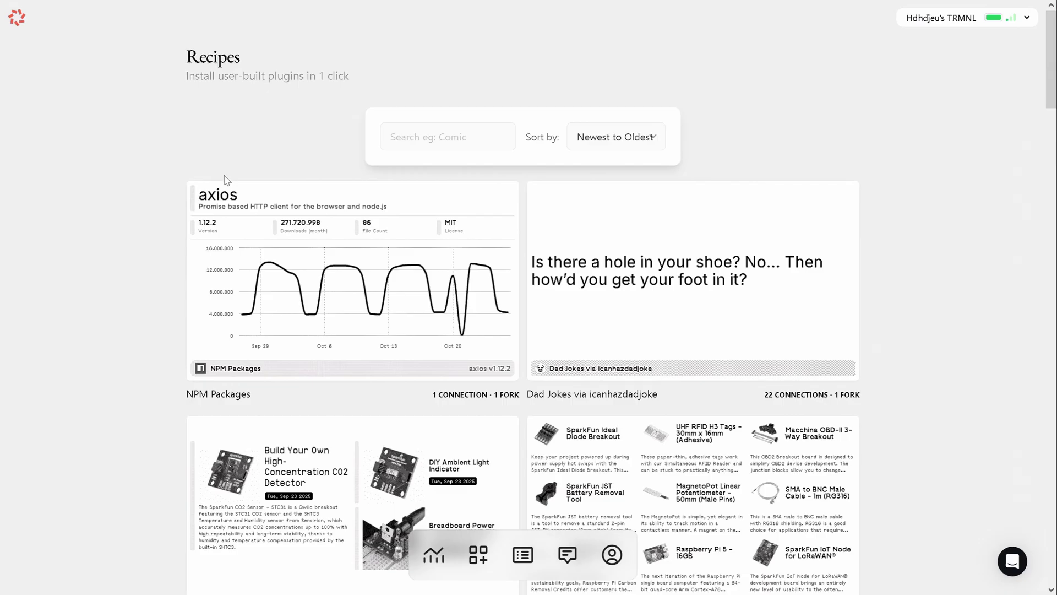
{"action": "scroll", "coordinate": [422, 200], "scroll_direction": "down", "scroll_amount": 20}
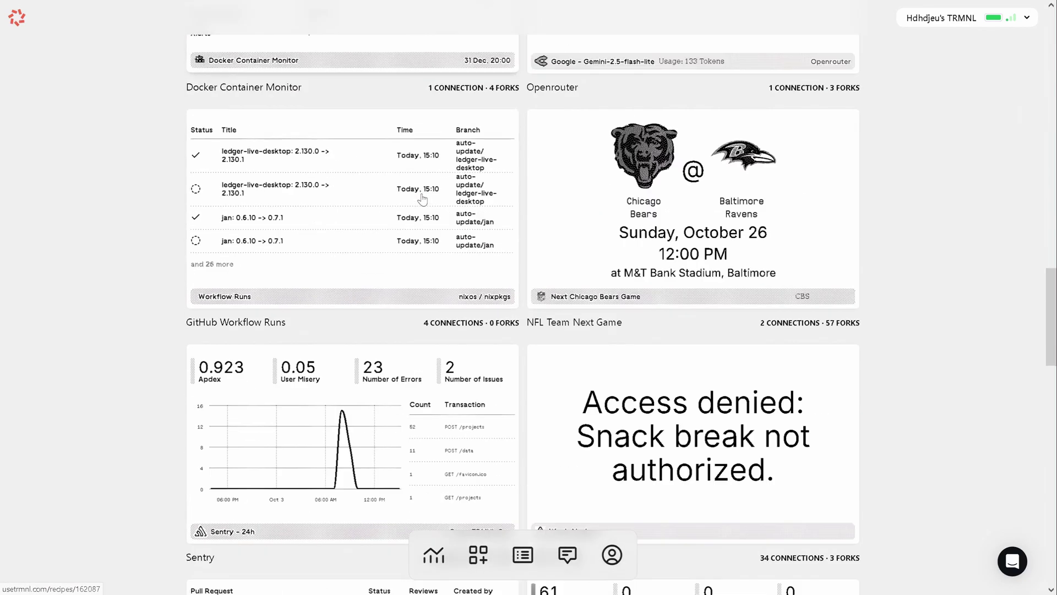
{"action": "scroll", "coordinate": [423, 200], "scroll_direction": "down", "scroll_amount": 20}
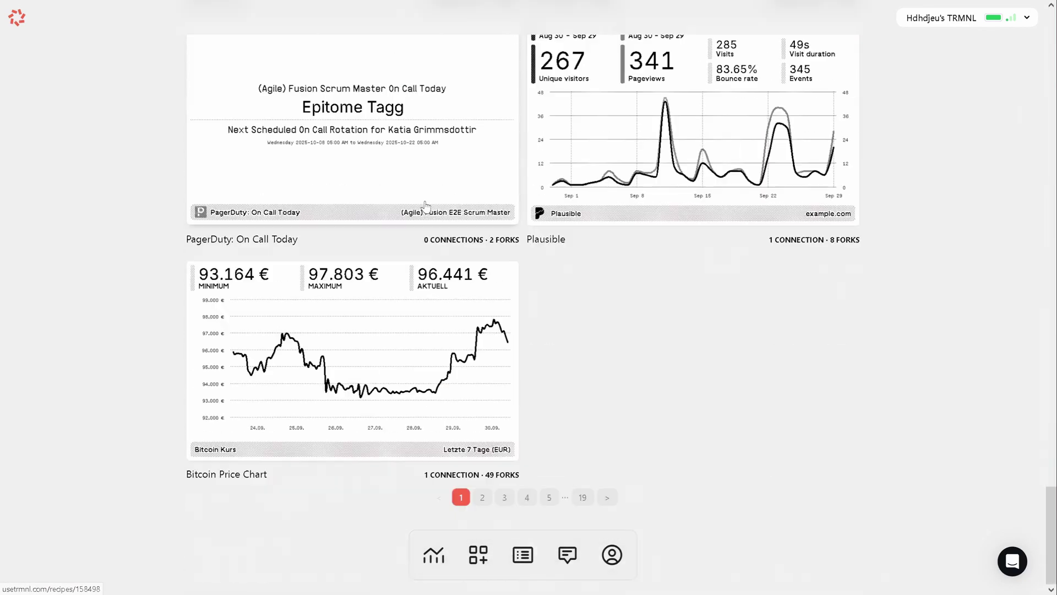
{"action": "left_click", "coordinate": [483, 498]}
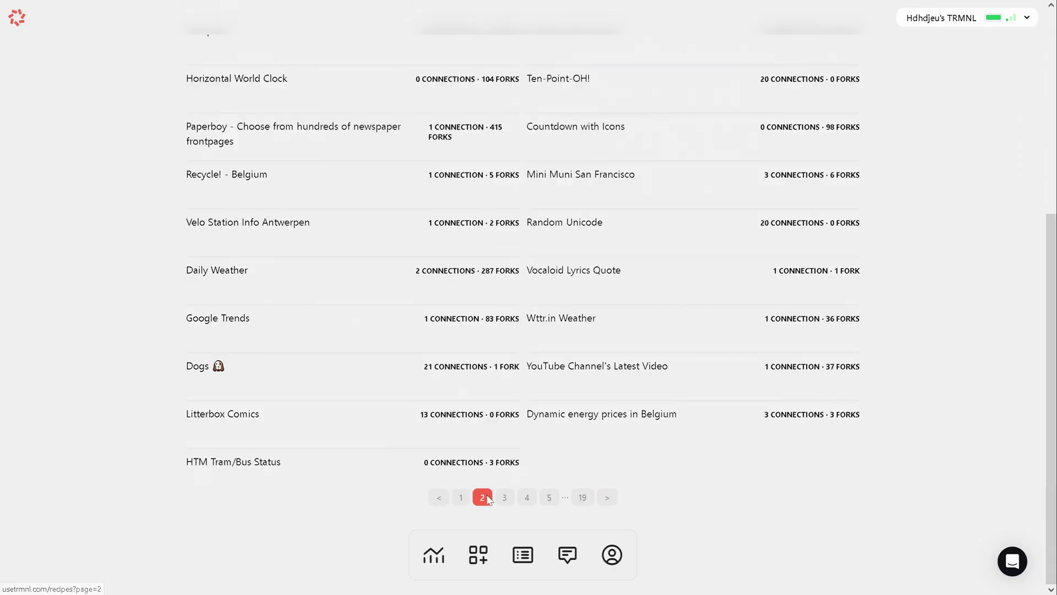
Browse further community recipes and open the Buienradar (Dutch Weather) recipe.
{"action": "scroll", "coordinate": [538, 385], "scroll_direction": "down", "scroll_amount": 5}
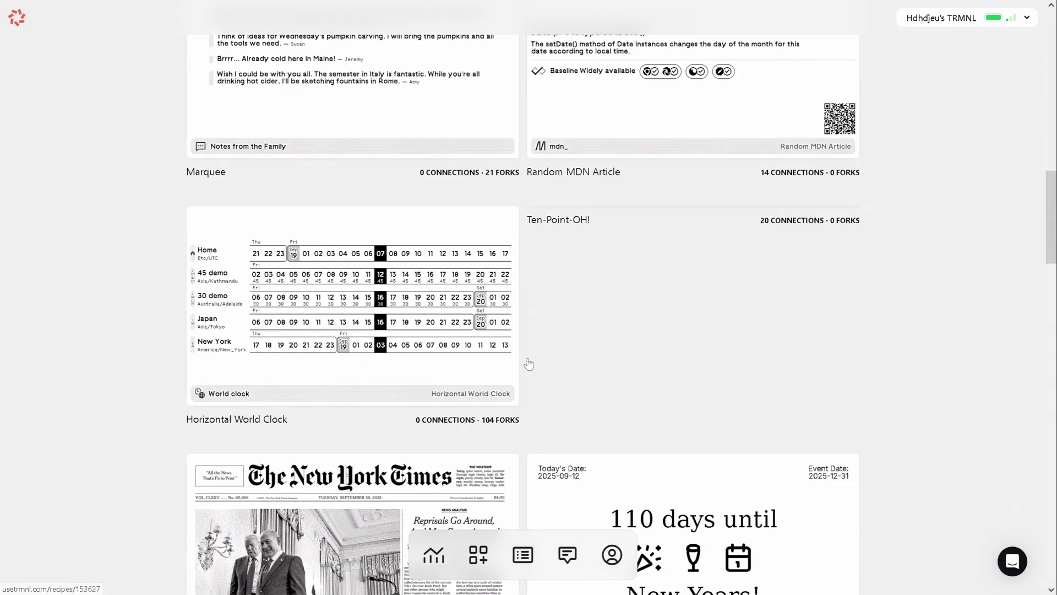
{"action": "scroll", "coordinate": [529, 363], "scroll_direction": "down", "scroll_amount": 4}
{"action": "scroll", "coordinate": [528, 363], "scroll_direction": "down", "scroll_amount": 20}
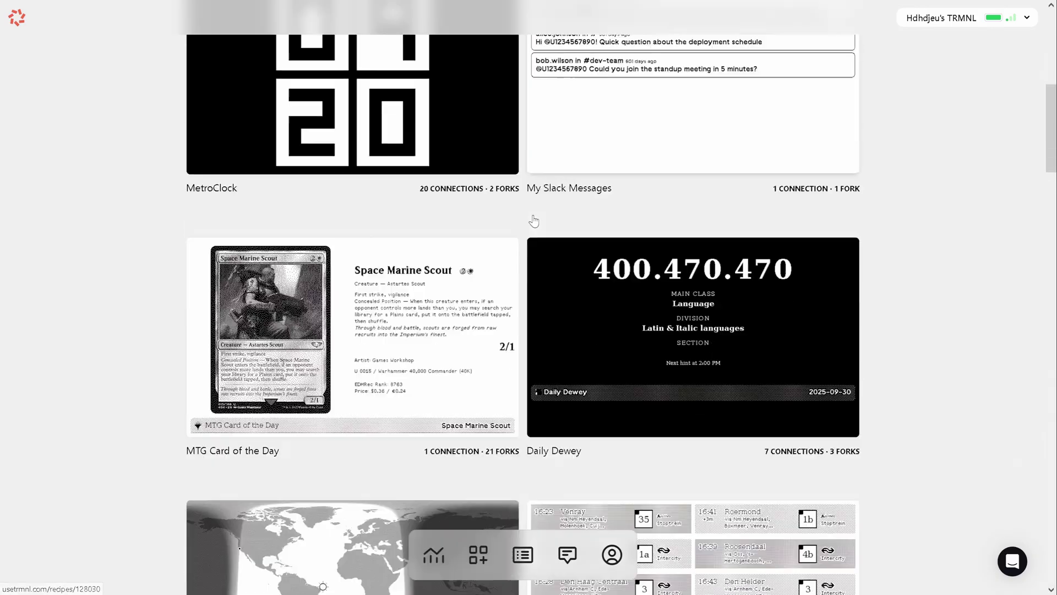
{"action": "scroll", "coordinate": [534, 221], "scroll_direction": "down", "scroll_amount": 8}
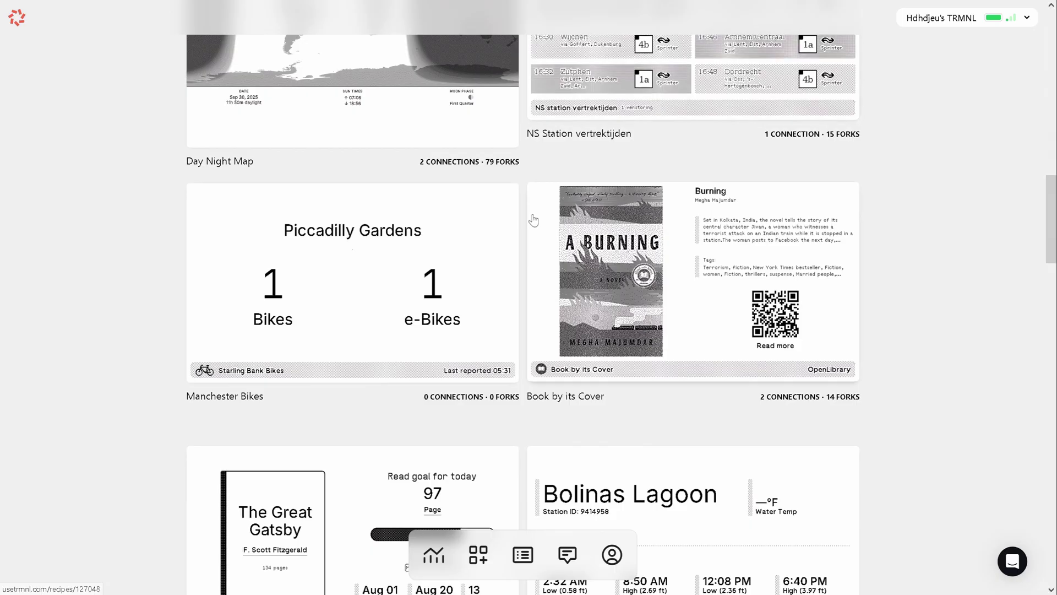
{"action": "scroll", "coordinate": [534, 221], "scroll_direction": "down", "scroll_amount": 6}
{"action": "left_click", "coordinate": [534, 221]}
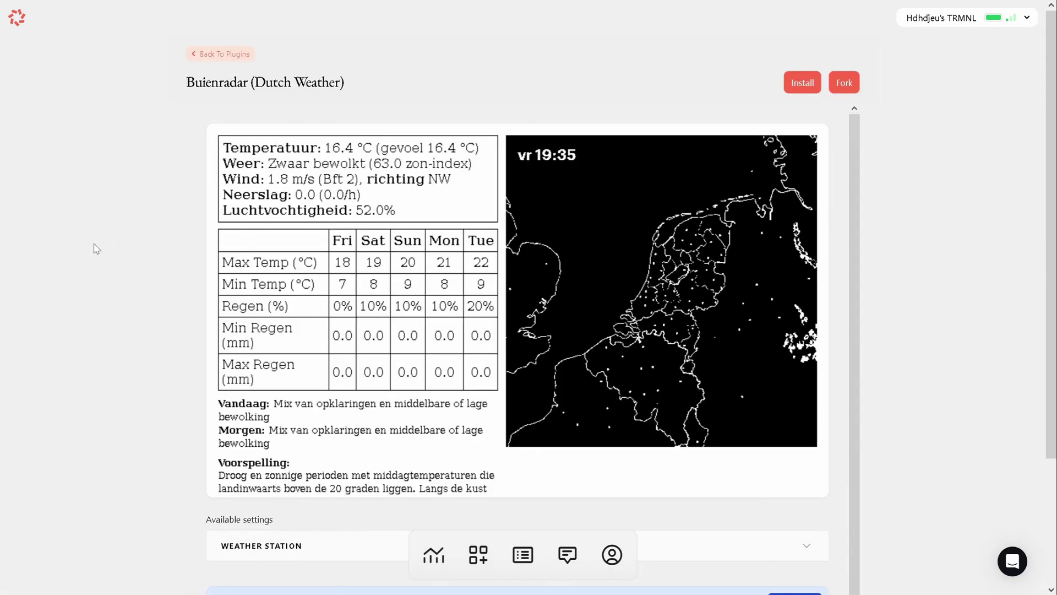
Examine the Buienradar recipe's weather preview, available settings and connection and fork statistics.
{"action": "scroll", "coordinate": [317, 318], "scroll_direction": "down", "scroll_amount": 1}
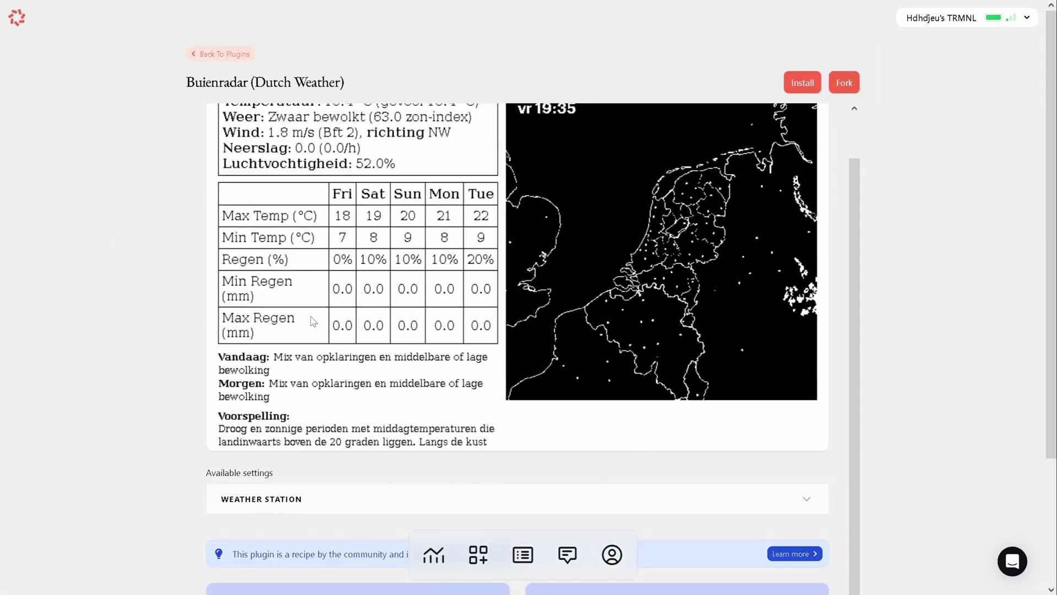
{"action": "scroll", "coordinate": [302, 347], "scroll_direction": "down", "scroll_amount": 3}
{"action": "scroll", "coordinate": [334, 301], "scroll_direction": "up", "scroll_amount": 4}
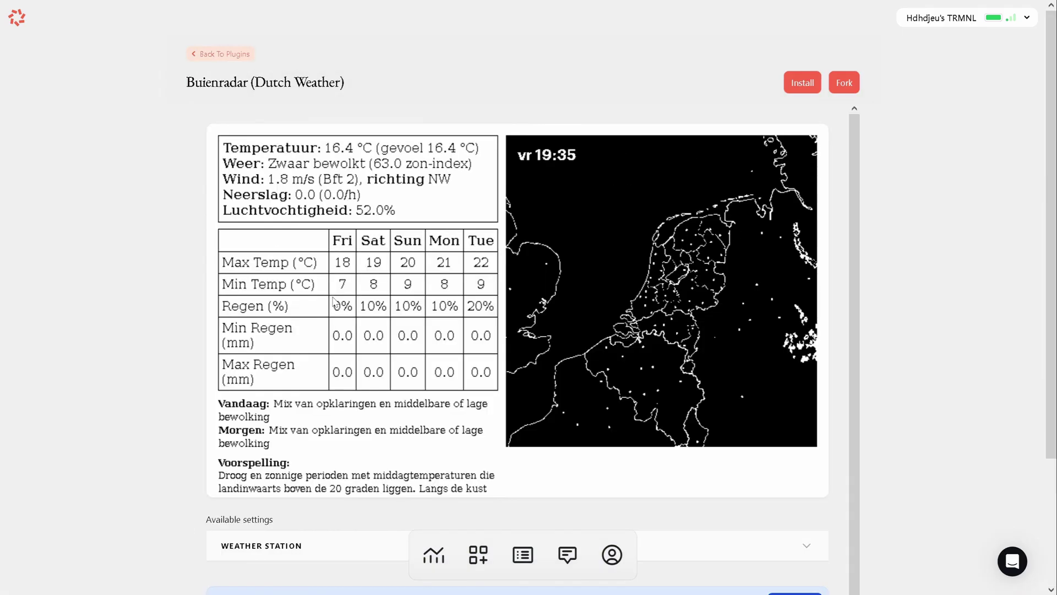
{"action": "scroll", "coordinate": [273, 330], "scroll_direction": "down", "scroll_amount": 1}
{"action": "scroll", "coordinate": [274, 333], "scroll_direction": "down", "scroll_amount": 3}
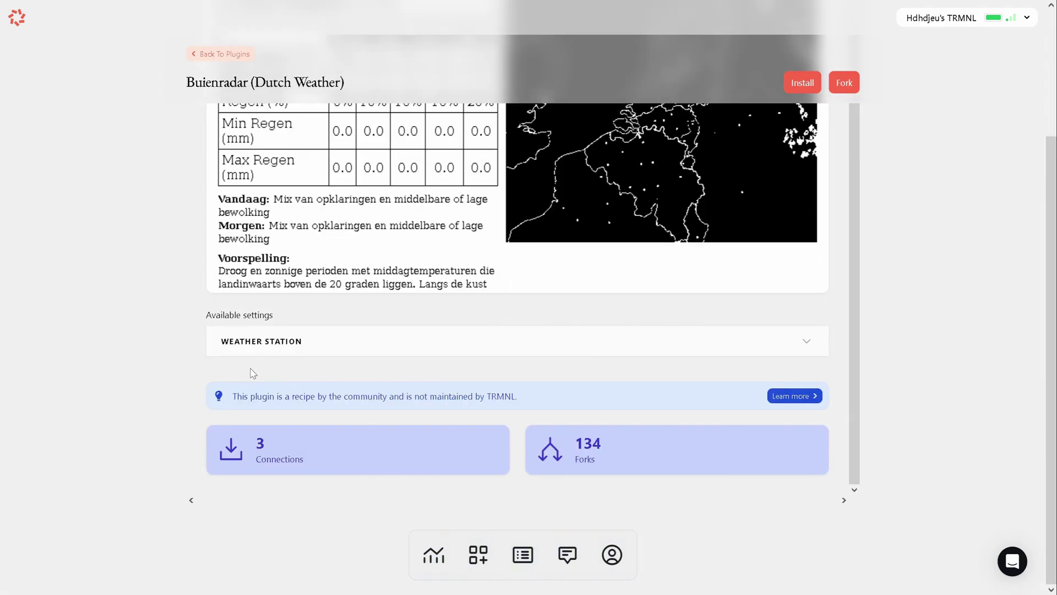
{"action": "scroll", "coordinate": [298, 331], "scroll_direction": "up", "scroll_amount": 1}
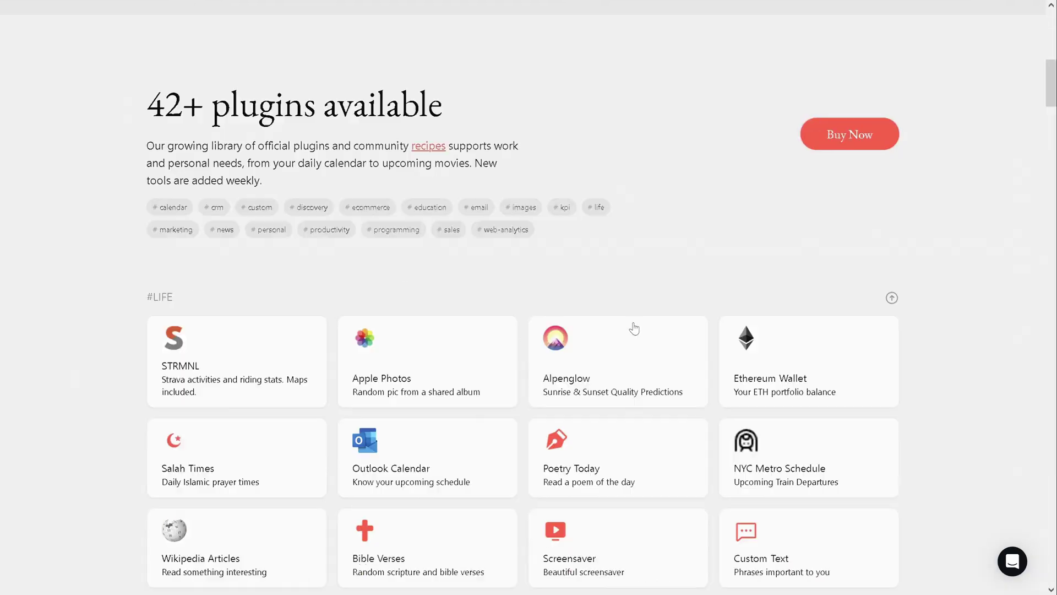
Open the Private Plugin page from the custom category of the integrations list and expand its Strategy option.
{"action": "scroll", "coordinate": [618, 336], "scroll_direction": "down", "scroll_amount": 3}
{"action": "scroll", "coordinate": [618, 336], "scroll_direction": "down", "scroll_amount": 15}
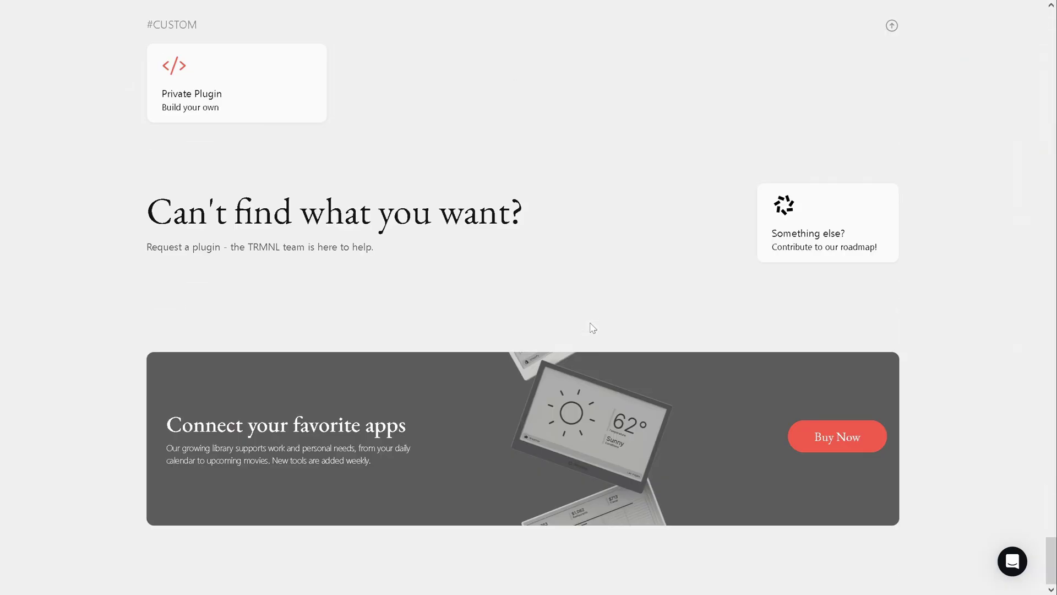
{"action": "scroll", "coordinate": [16, 253], "scroll_direction": "up", "scroll_amount": 2}
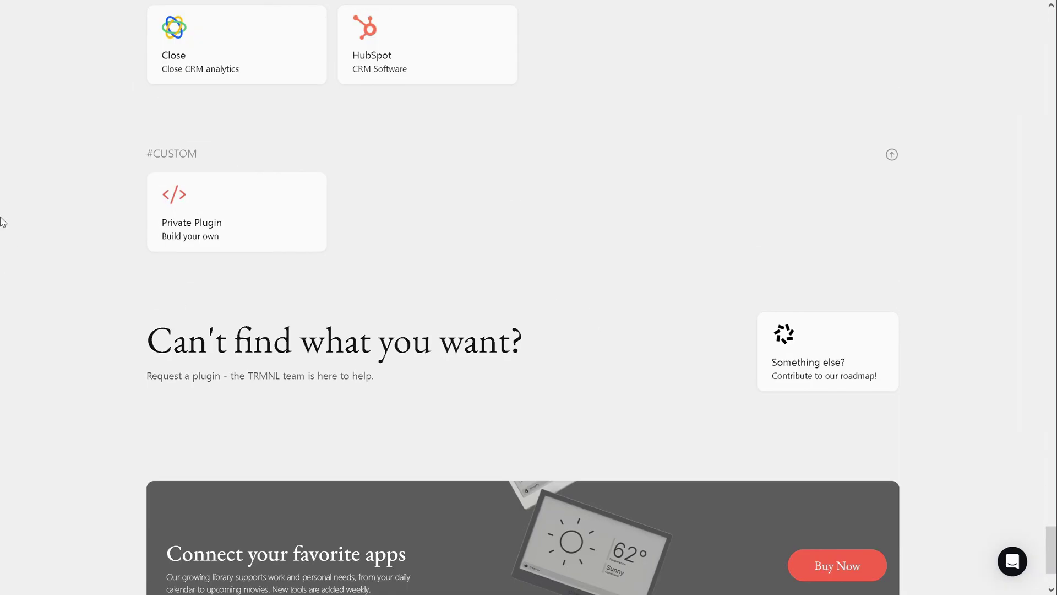
{"action": "left_click", "coordinate": [187, 225]}
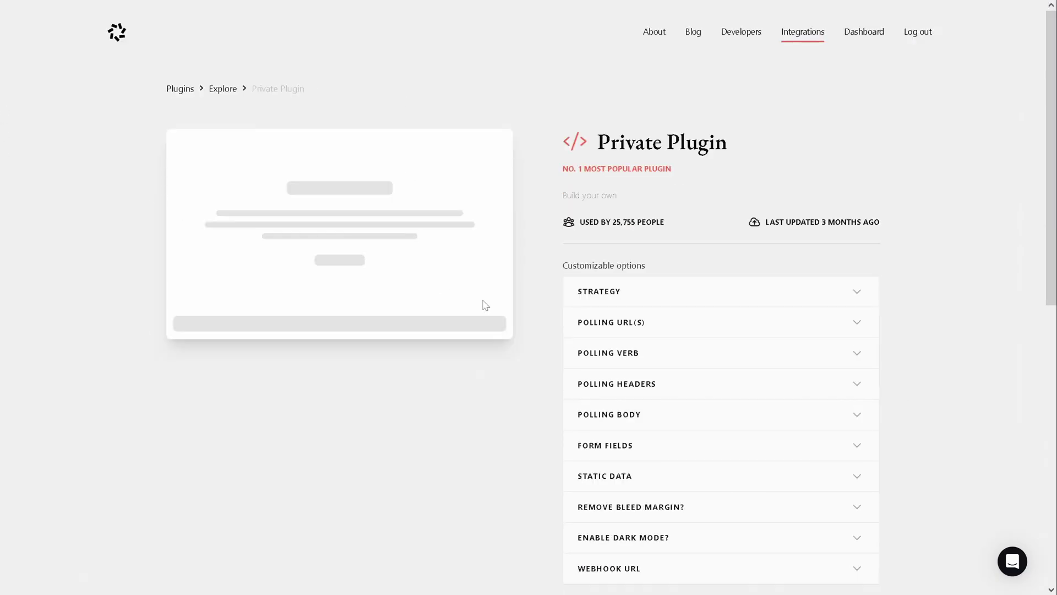
{"action": "left_click", "coordinate": [856, 294]}
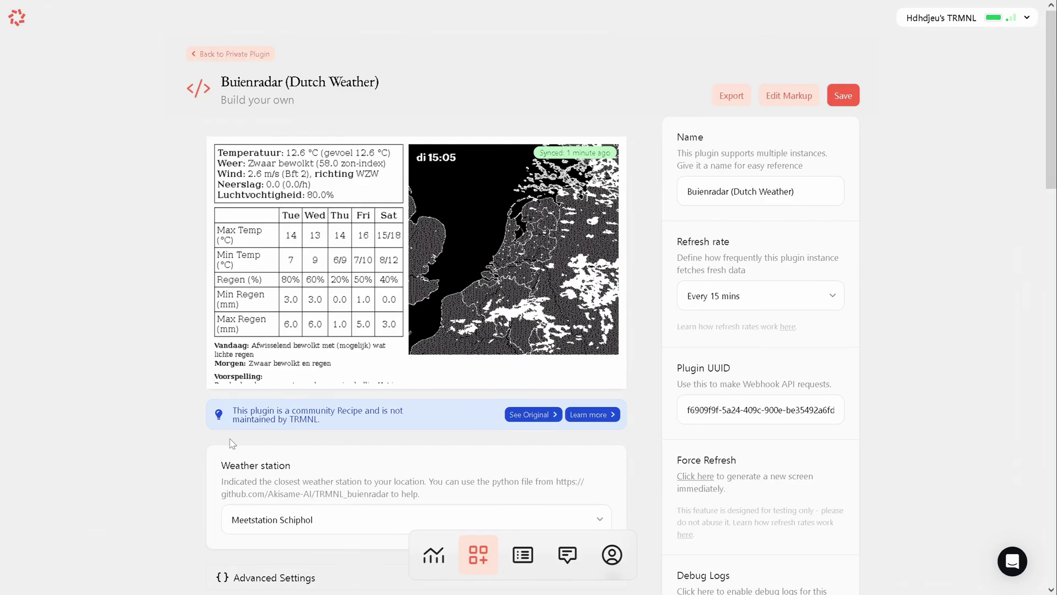
Examine the installed Buienradar plugin's community recipe note, name and polling settings.
{"action": "left_click_drag", "start_coordinate": [296, 410], "coordinate": [332, 412]}
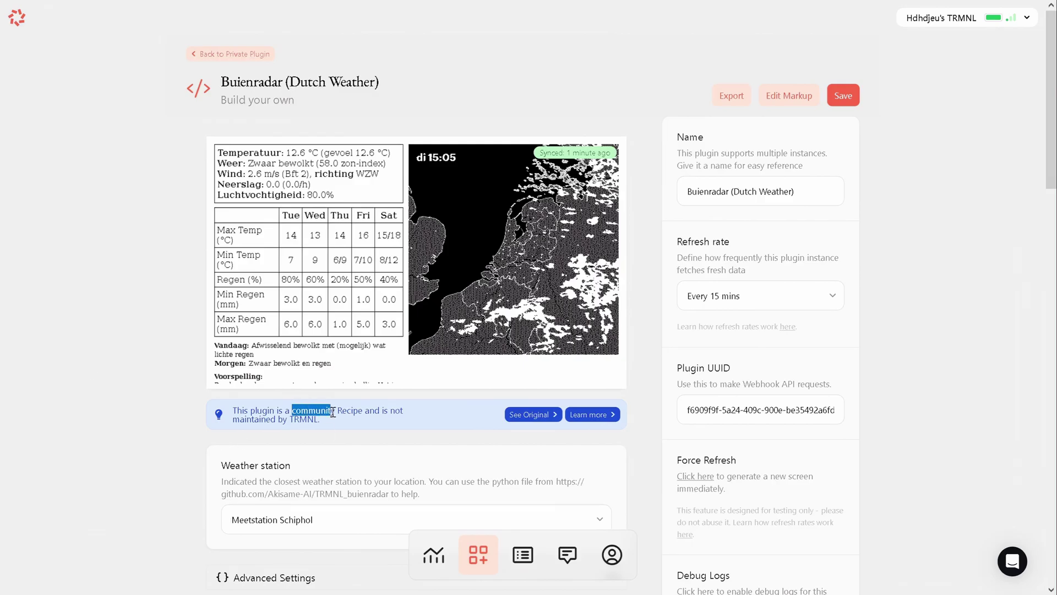
{"action": "left_click", "coordinate": [43, 261]}
{"action": "left_click_drag", "start_coordinate": [289, 83], "coordinate": [369, 83]}
{"action": "left_click", "coordinate": [143, 260]}
{"action": "scroll", "coordinate": [373, 296], "scroll_direction": "down", "scroll_amount": 6}
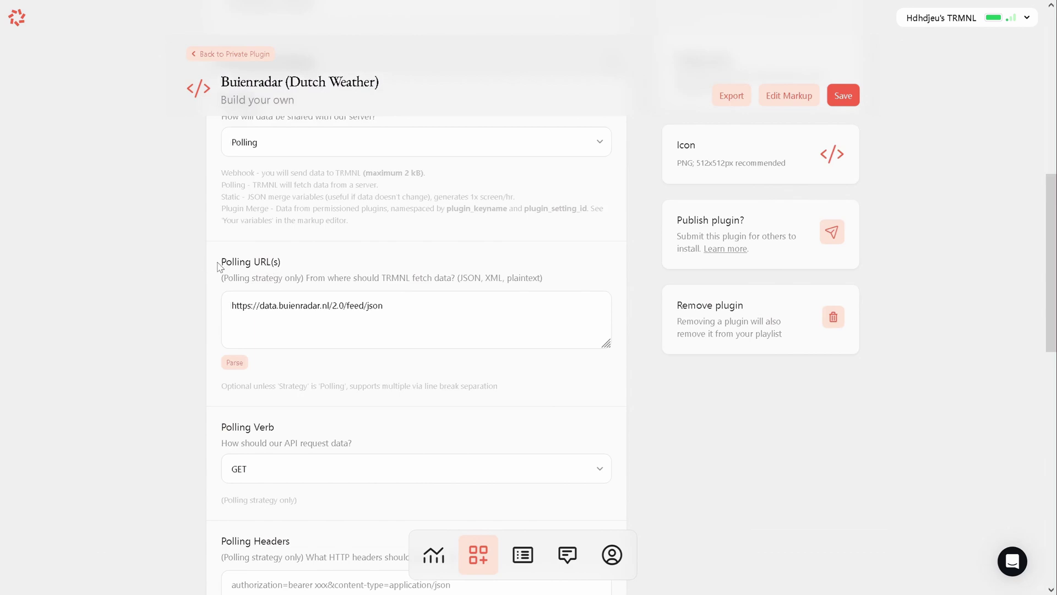
Examine the Buienradar plugin's form fields, Weather station choices and polling URL.
{"action": "scroll", "coordinate": [217, 266], "scroll_direction": "down", "scroll_amount": 6}
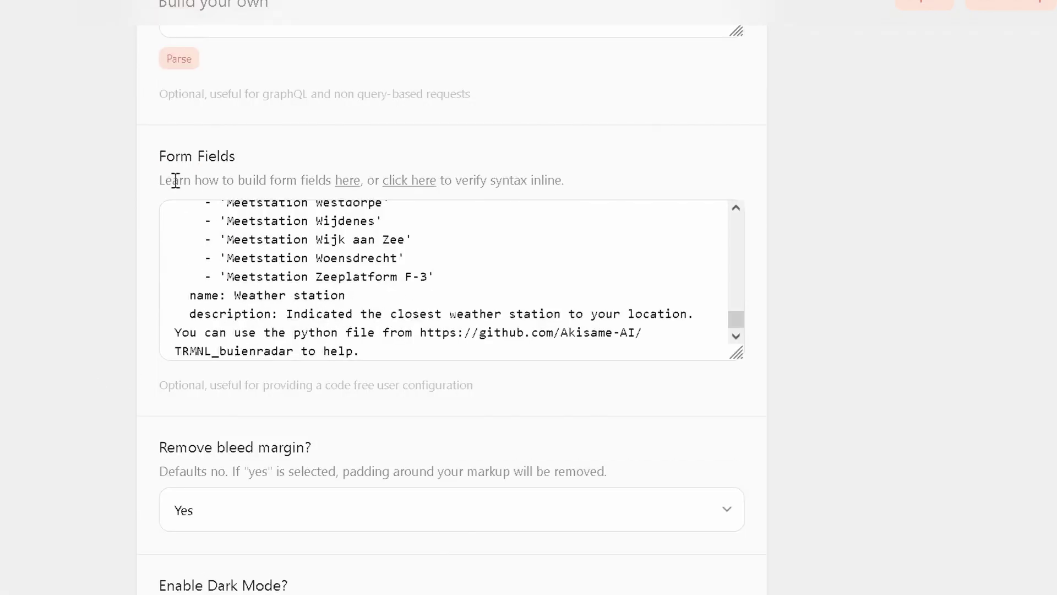
{"action": "scroll", "coordinate": [104, 430], "scroll_direction": "up", "scroll_amount": 10}
{"action": "scroll", "coordinate": [422, 474], "scroll_direction": "down", "scroll_amount": 2}
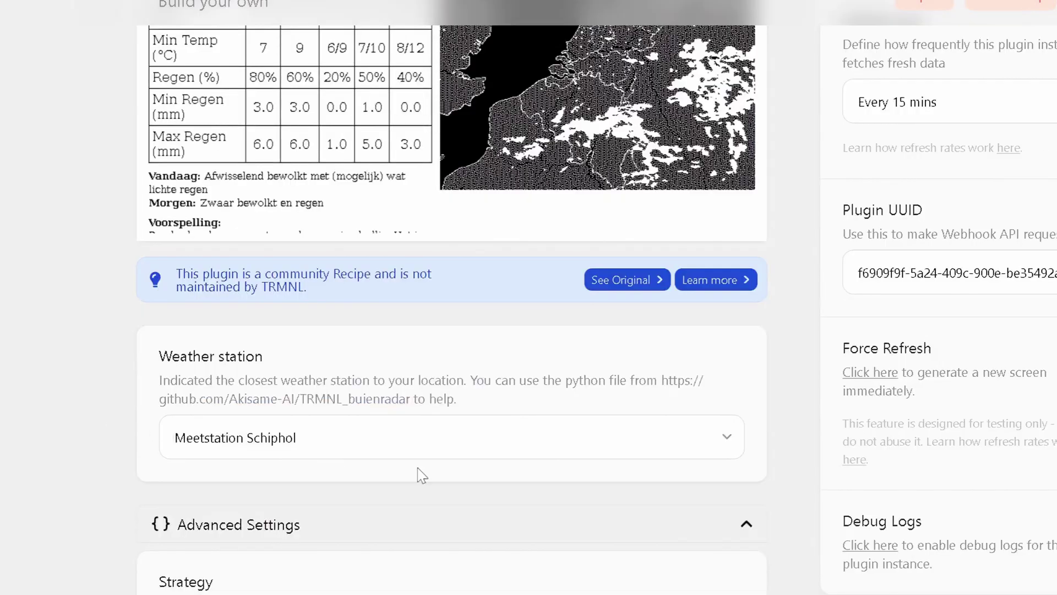
{"action": "left_click", "coordinate": [424, 456]}
{"action": "left_click", "coordinate": [378, 436]}
{"action": "scroll", "coordinate": [378, 437], "scroll_direction": "down", "scroll_amount": 4}
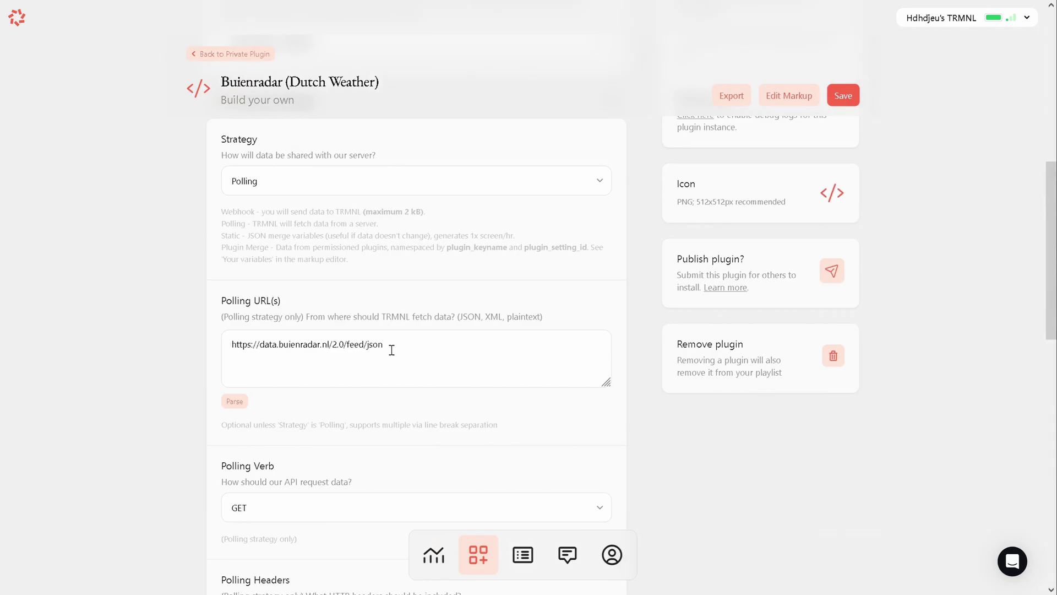
{"action": "left_click_drag", "start_coordinate": [392, 350], "coordinate": [211, 343]}
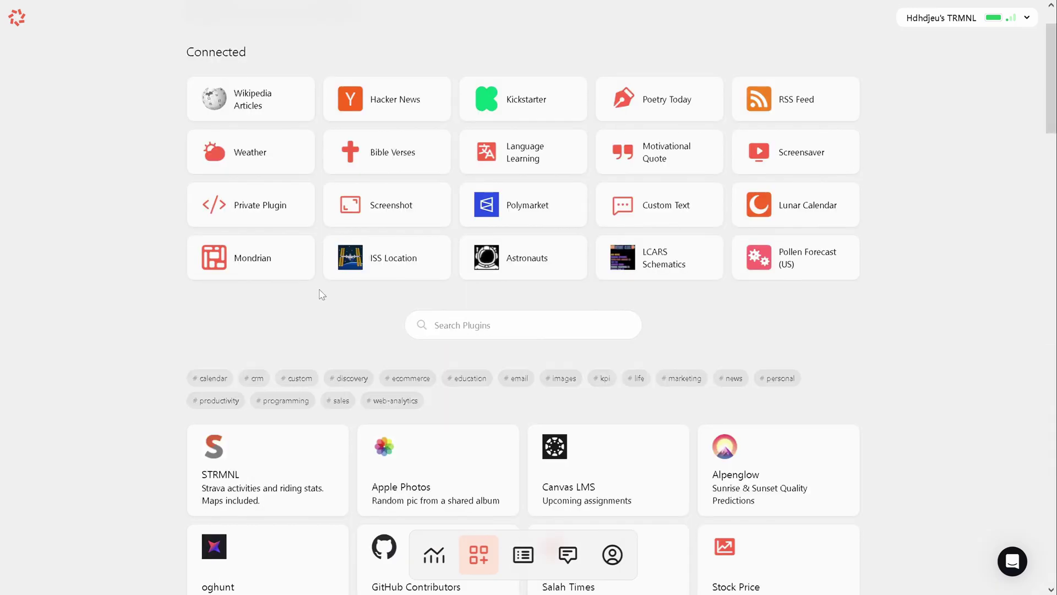
Search the full community recipe list for "calvin" and fork the Calvin and Hobbes Comics recipe.
{"action": "scroll", "coordinate": [325, 295], "scroll_direction": "down", "scroll_amount": 5}
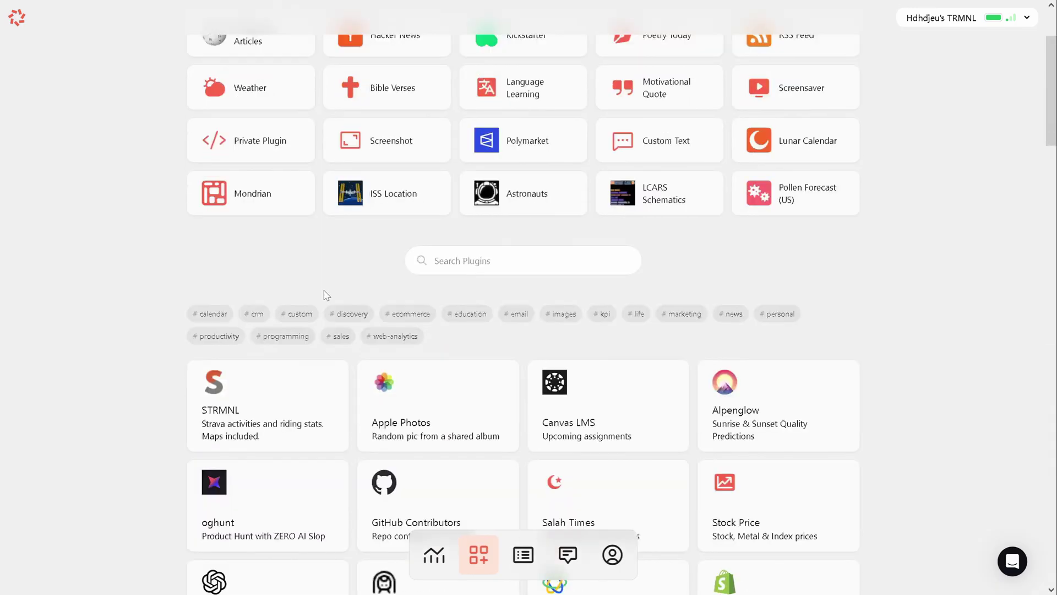
{"action": "scroll", "coordinate": [325, 300], "scroll_direction": "down", "scroll_amount": 15}
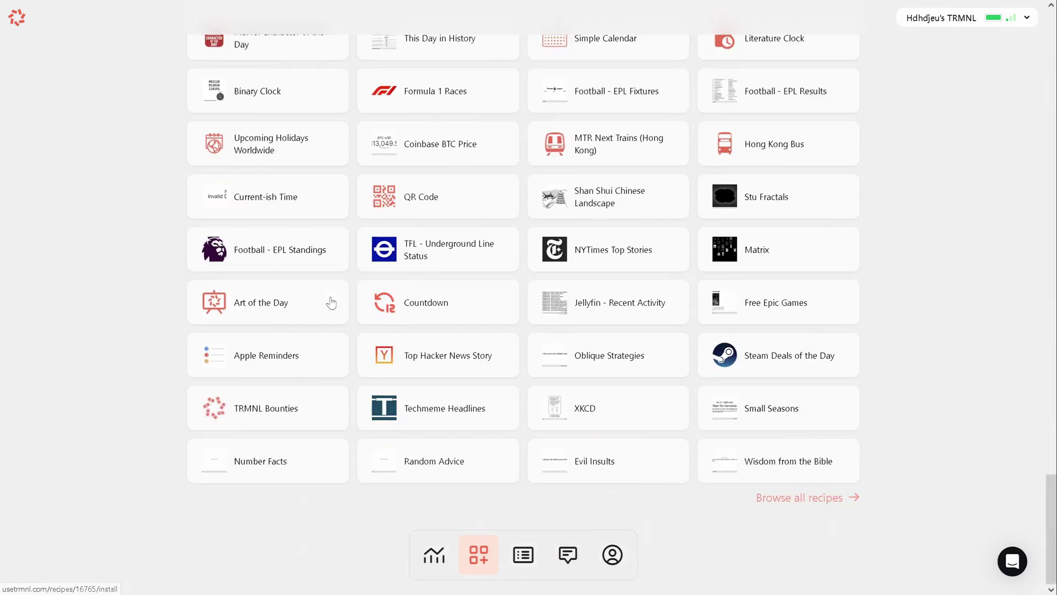
{"action": "left_click", "coordinate": [793, 505]}
{"action": "scroll", "coordinate": [875, 377], "scroll_direction": "down", "scroll_amount": 15}
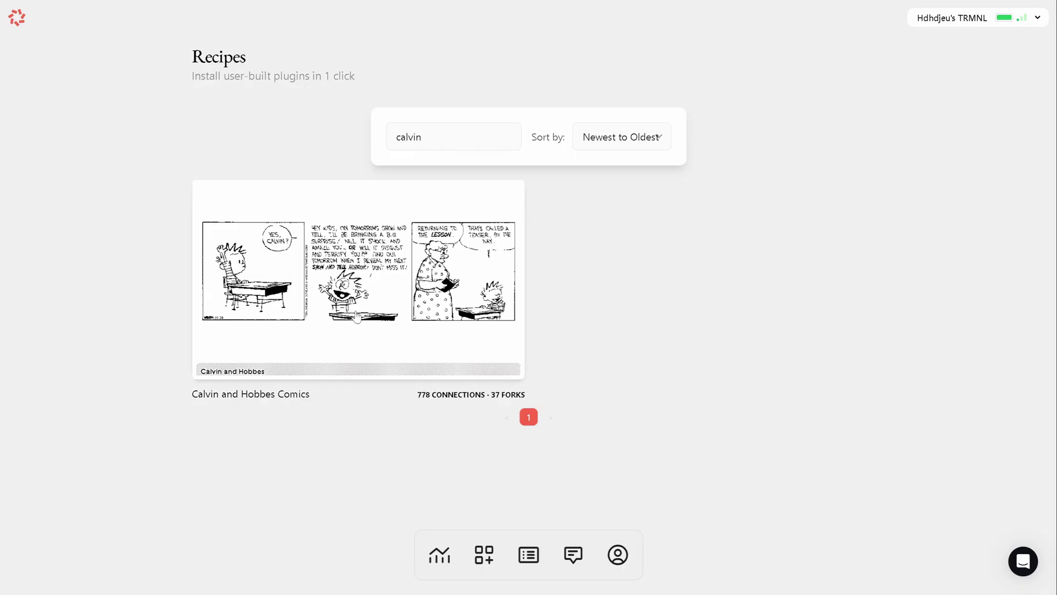
{"action": "left_click", "coordinate": [369, 299]}
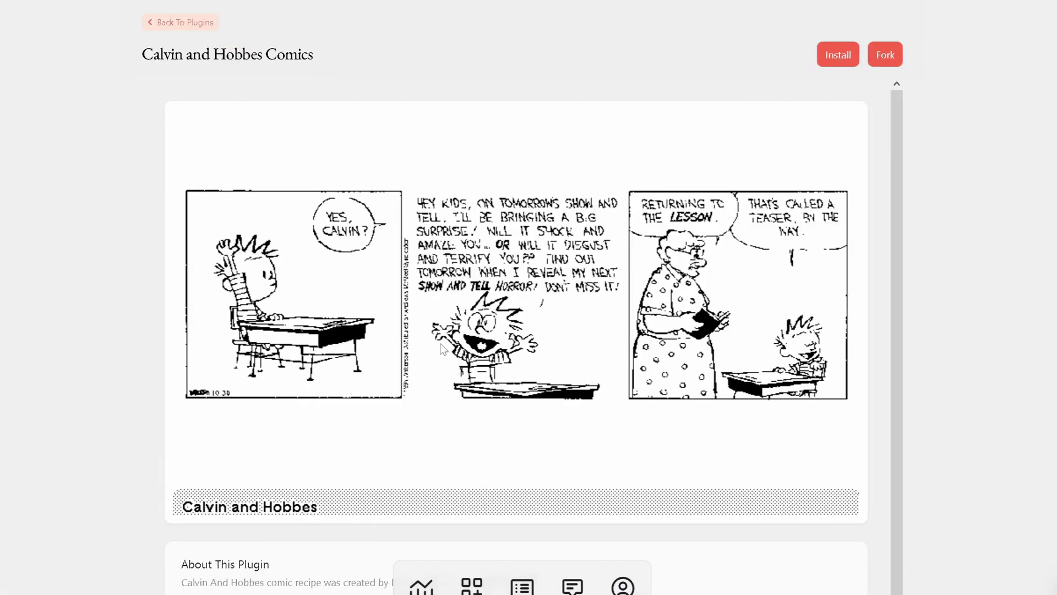
{"action": "left_click", "coordinate": [893, 57]}
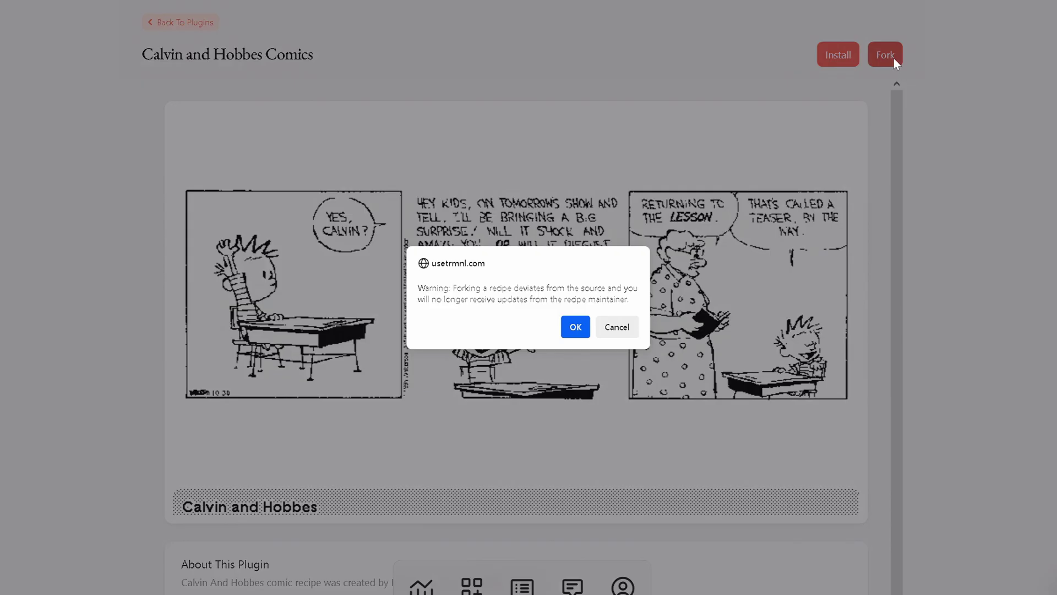
{"action": "left_click", "coordinate": [577, 328]}
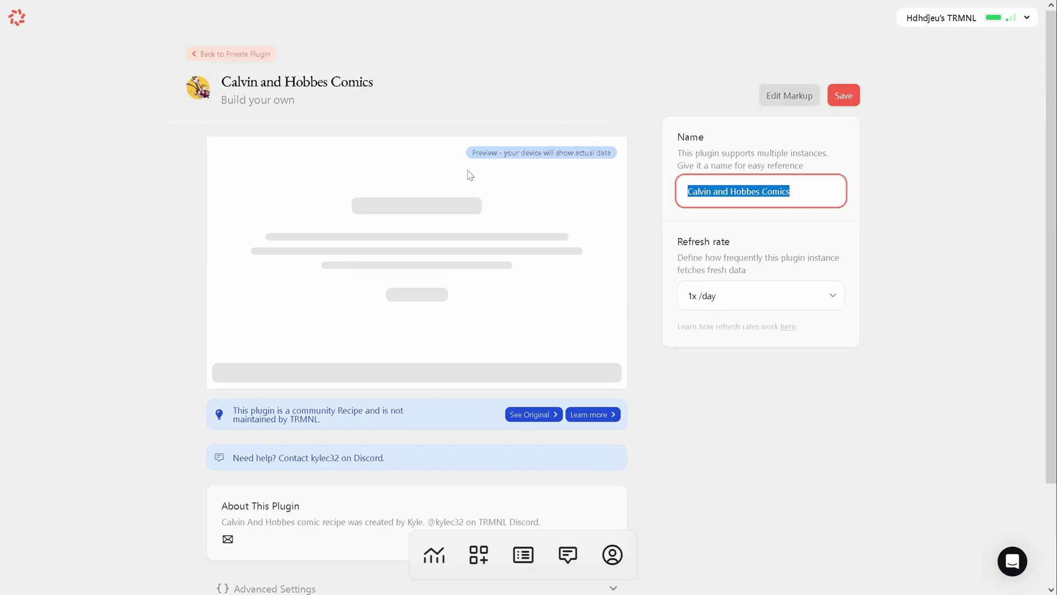
Name the forked plugin "My private plug in", save it and force a refresh of its screen.
{"action": "type", "text": "My private plug in"}
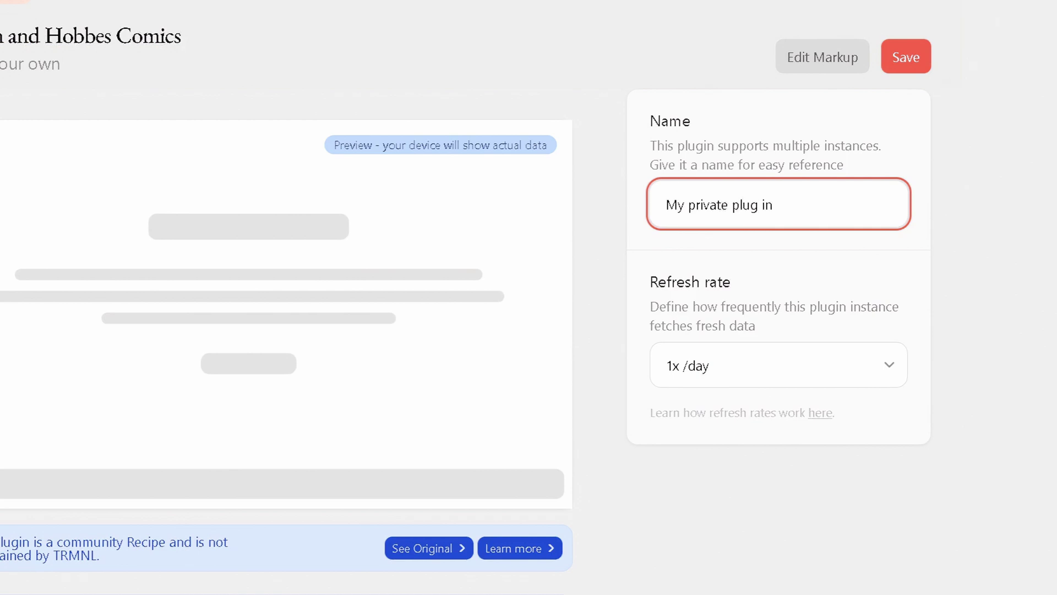
{"action": "left_click", "coordinate": [910, 62]}
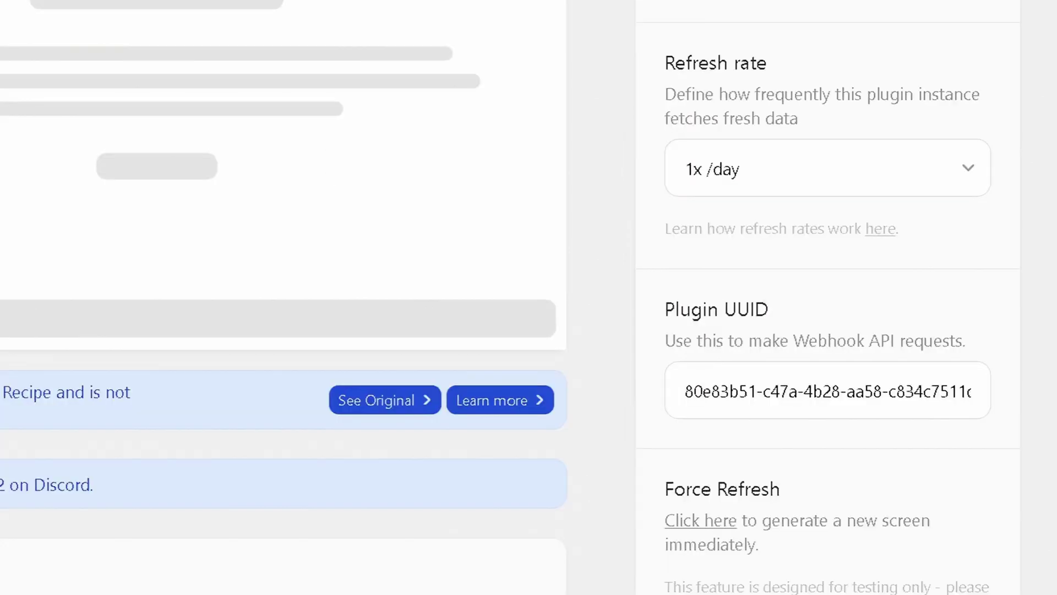
{"action": "left_click", "coordinate": [682, 523]}
{"action": "left_click", "coordinate": [457, 339]}
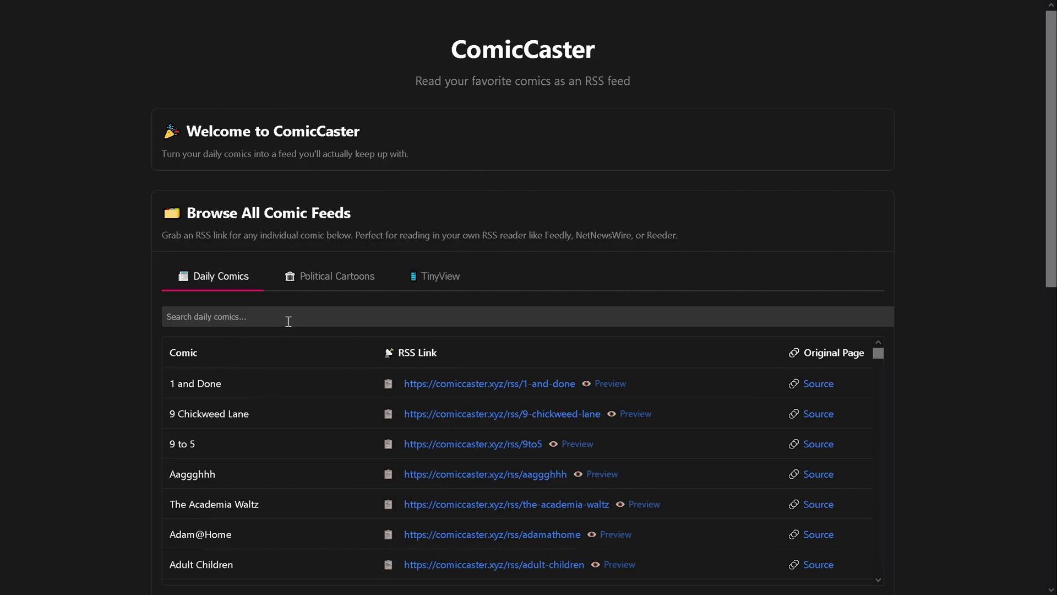
Switch to ComicCaster, search the daily comics for "busine" and preview The Adventures of Business Cat feed.
{"action": "left_click", "coordinate": [288, 321]}
{"action": "type", "text": "busine"}
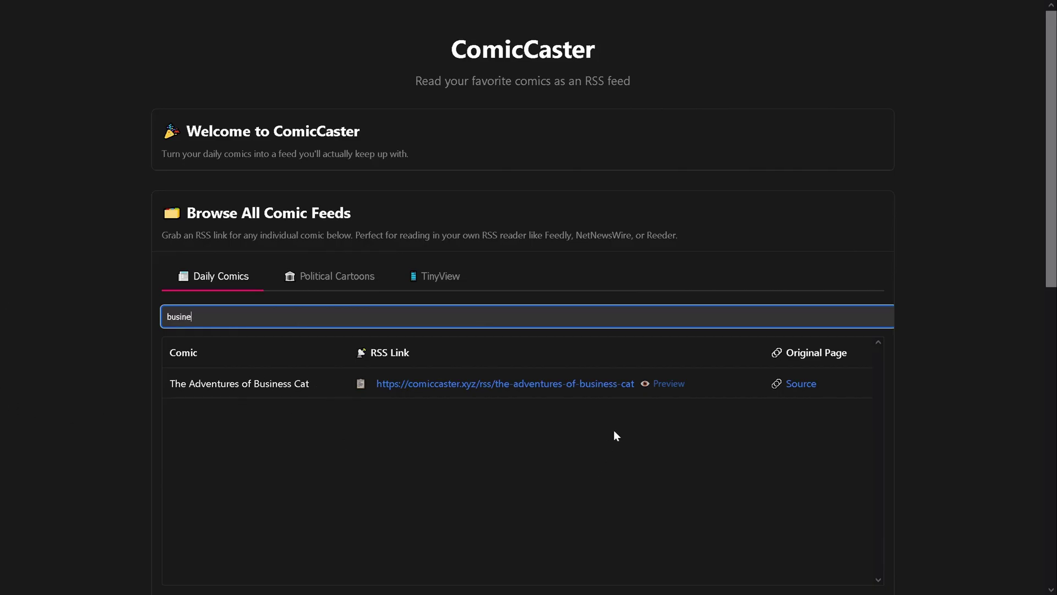
{"action": "left_click", "coordinate": [668, 385]}
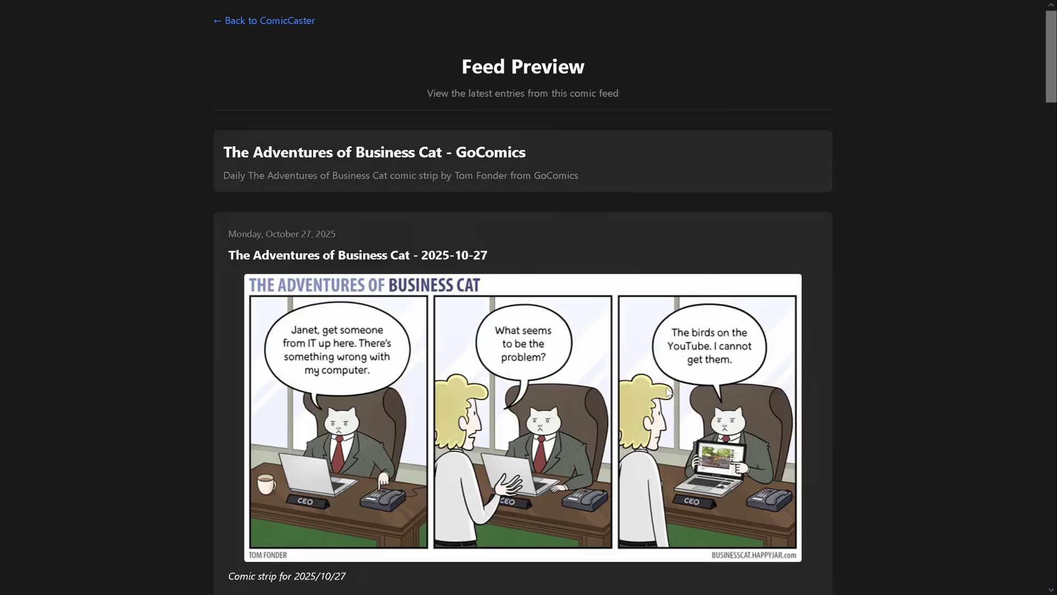
{"action": "scroll", "coordinate": [744, 359], "scroll_direction": "down", "scroll_amount": 1}
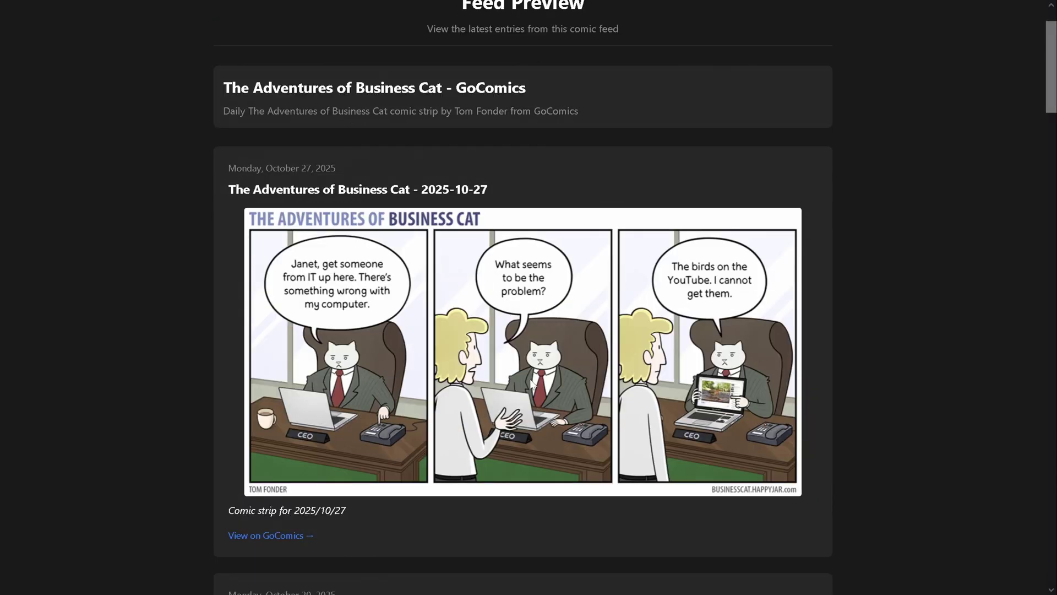
{"action": "scroll", "coordinate": [552, 353], "scroll_direction": "up", "scroll_amount": 1}
Return to the ComicCaster feed list and search the daily comics for "bus".
{"action": "left_click", "coordinate": [218, 24]}
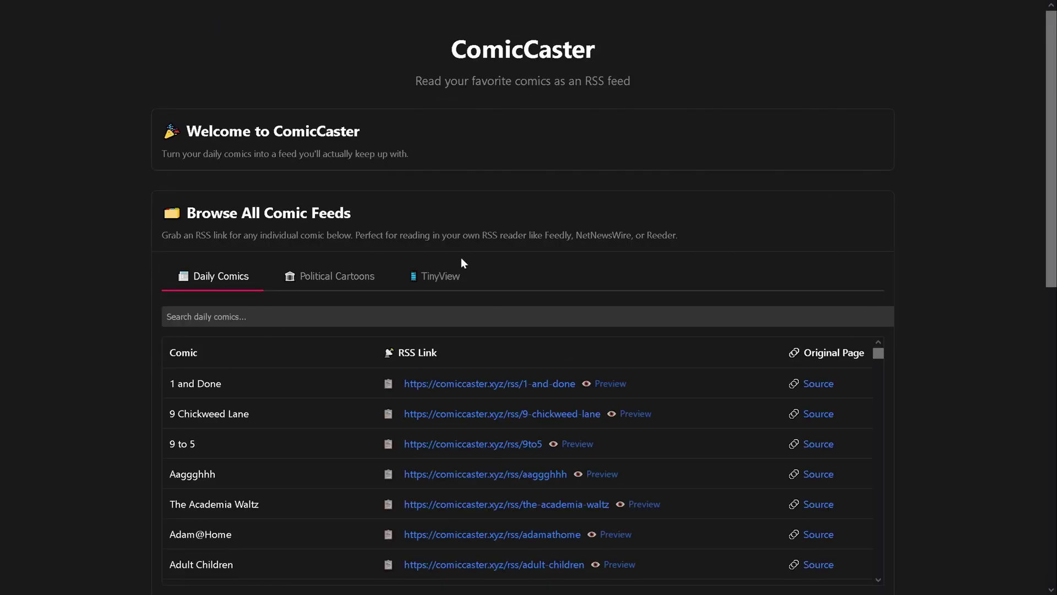
{"action": "left_click", "coordinate": [255, 308]}
{"action": "type", "text": "bus"}
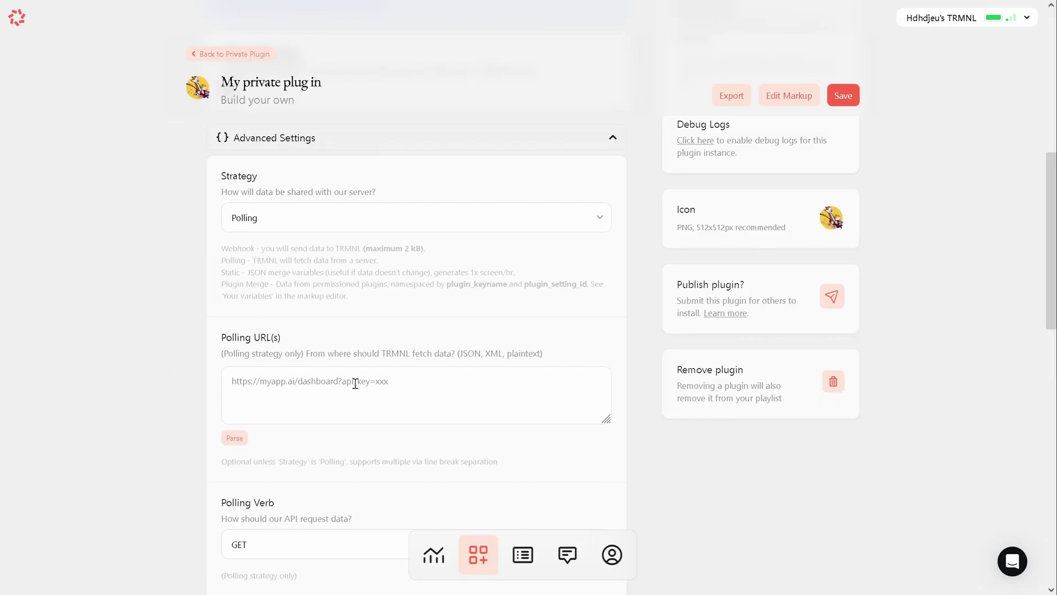
{"action": "left_click", "coordinate": [355, 383]}
{"action": "type", "text": "https://xml-to-js.netlify.app/convert?source=https://comiccaster.xyz/rss/the-adventures-of-business-cat"}
{"action": "left_click_drag", "start_coordinate": [394, 381], "coordinate": [219, 381]}
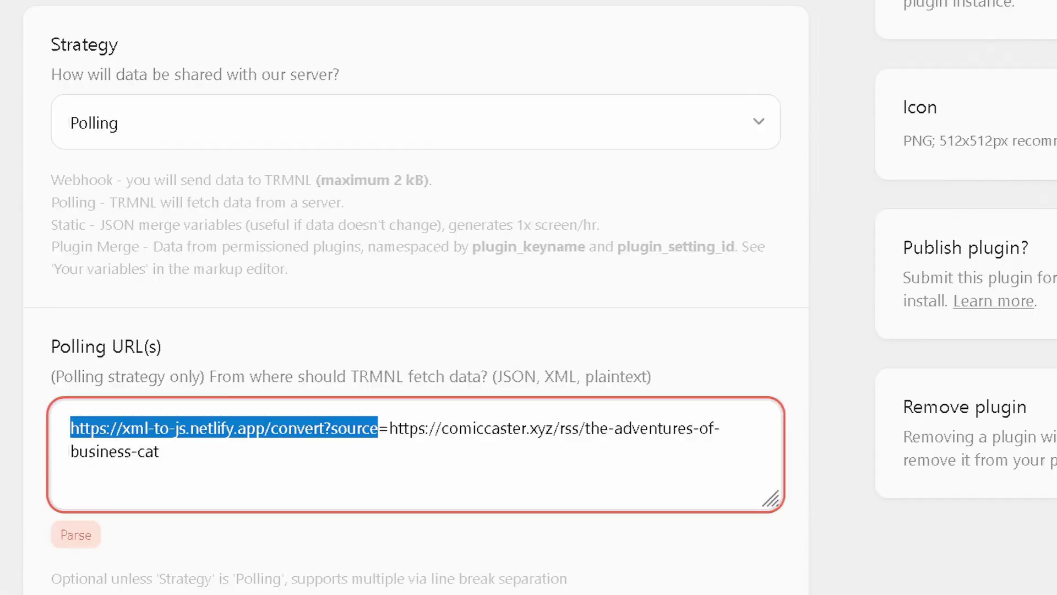
{"action": "left_click", "coordinate": [843, 95]}
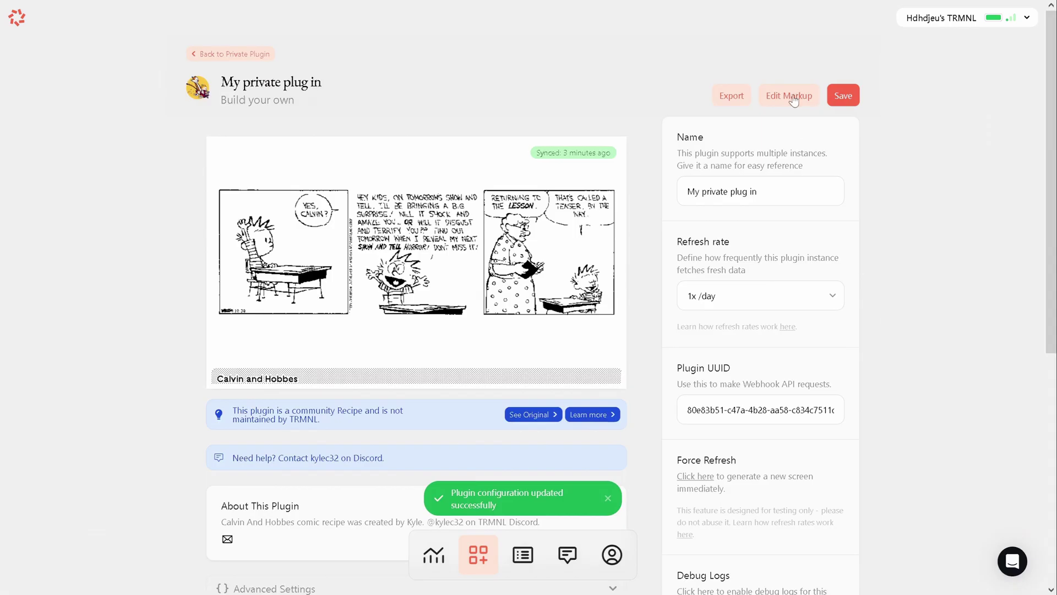
Open the markup editor of My private plug in and examine its layout code, item cases and script.
{"action": "left_click", "coordinate": [789, 95]}
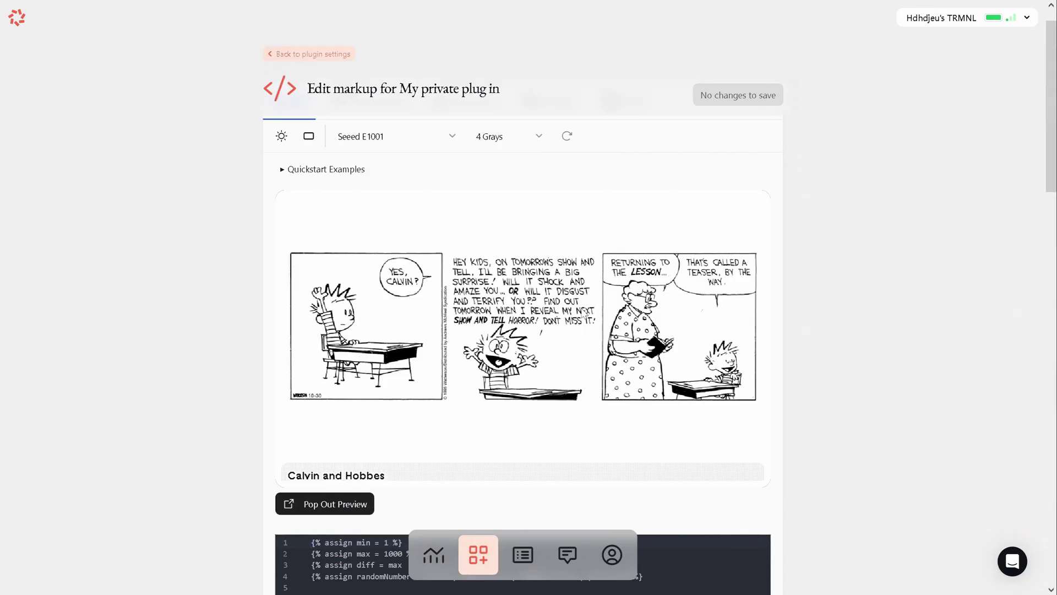
{"action": "scroll", "coordinate": [583, 315], "scroll_direction": "down", "scroll_amount": 10}
{"action": "scroll", "coordinate": [581, 309], "scroll_direction": "up", "scroll_amount": 6}
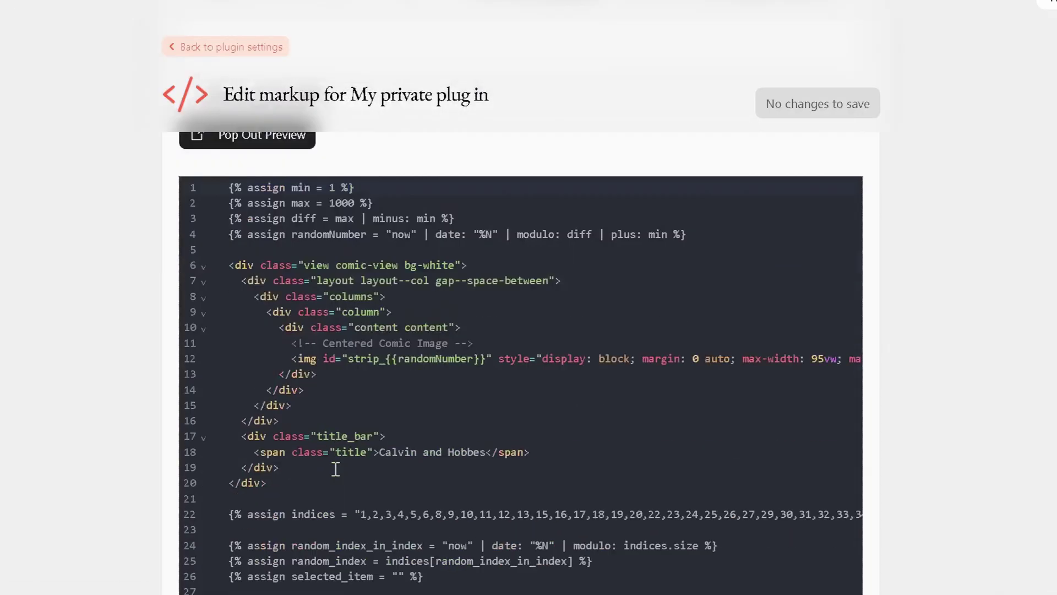
{"action": "scroll", "coordinate": [386, 357], "scroll_direction": "down", "scroll_amount": 15}
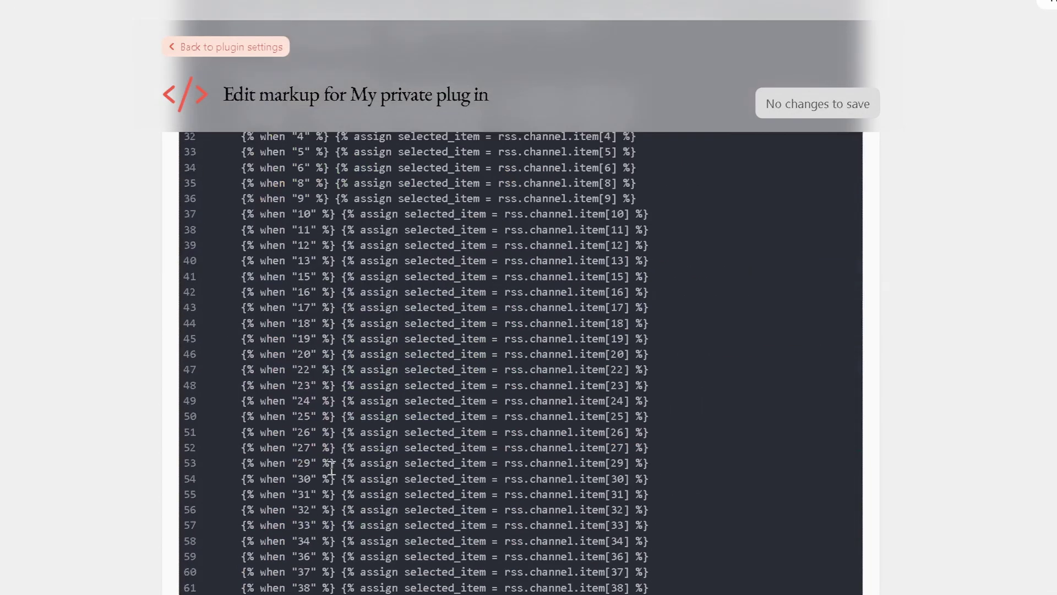
{"action": "scroll", "coordinate": [1001, 465], "scroll_direction": "up", "scroll_amount": 3}
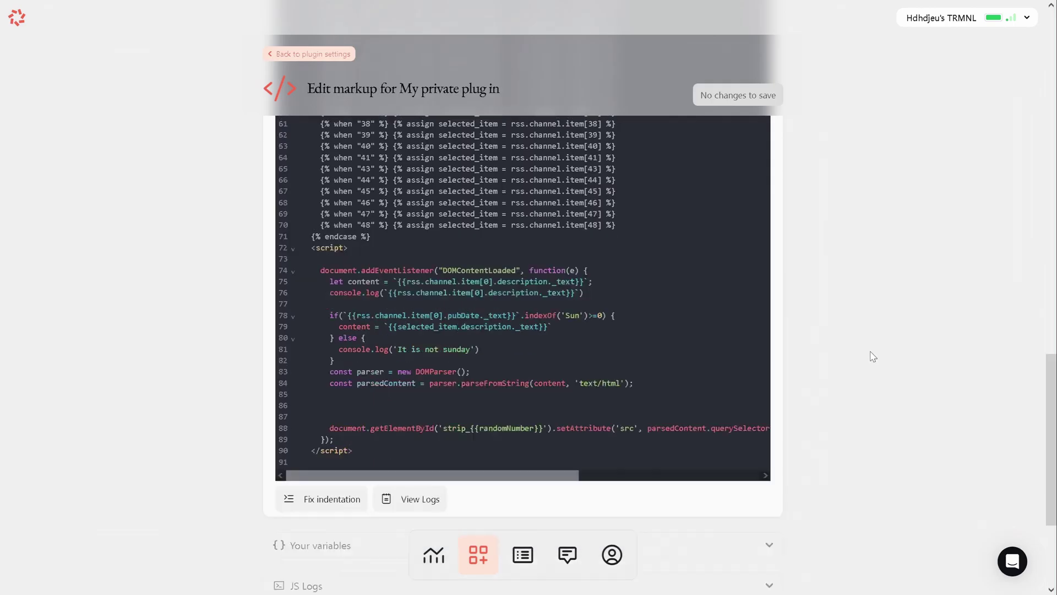
{"action": "scroll", "coordinate": [1004, 466], "scroll_direction": "down", "scroll_amount": 3}
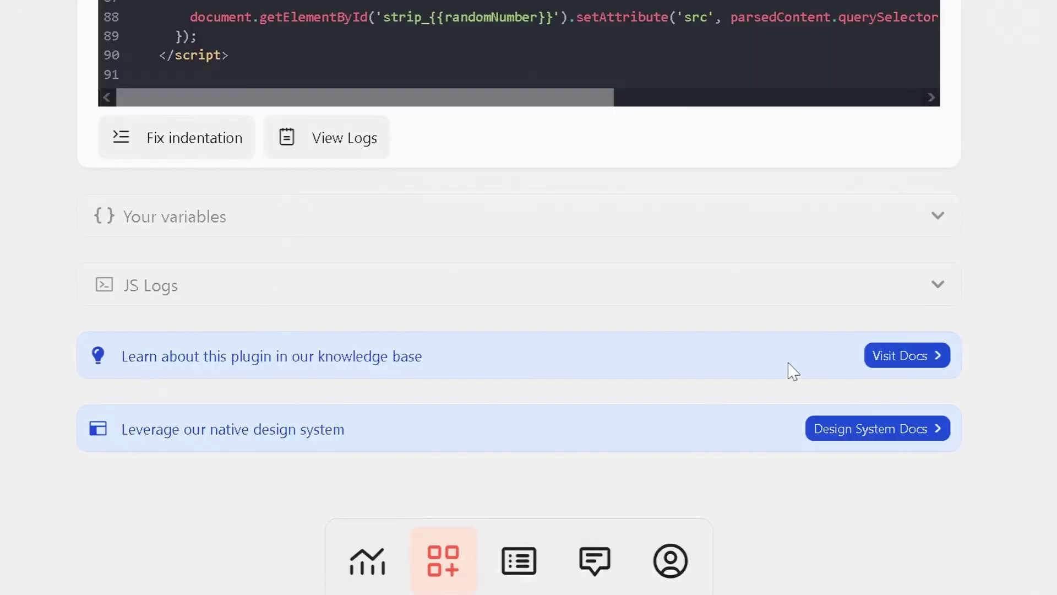
Open the private plugin documentation and look through its demo, setup steps and Share your Work section.
{"action": "left_click", "coordinate": [904, 358]}
{"action": "scroll", "coordinate": [518, 358], "scroll_direction": "down", "scroll_amount": 4}
{"action": "scroll", "coordinate": [515, 358], "scroll_direction": "down", "scroll_amount": 2}
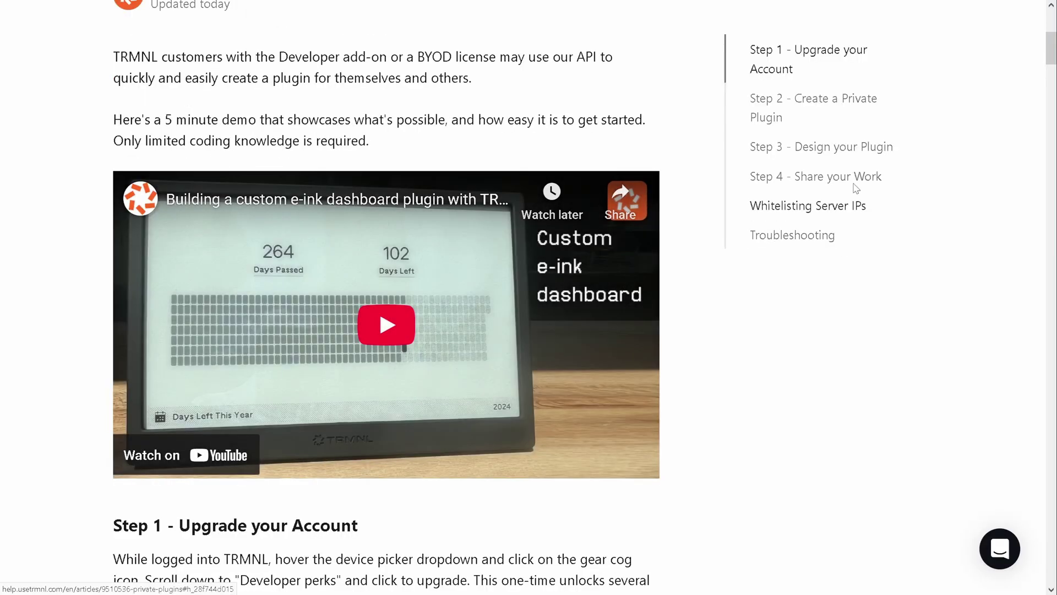
{"action": "left_click", "coordinate": [851, 177]}
{"action": "scroll", "coordinate": [243, 423], "scroll_direction": "down", "scroll_amount": 6}
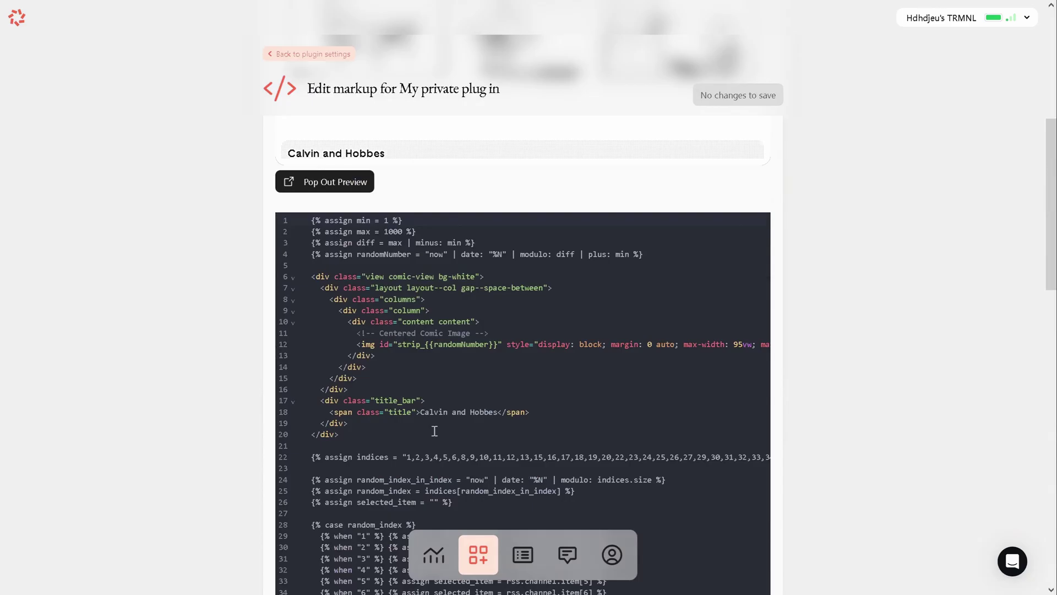
Return from the markup editor to the settings of My private plug in and force a refresh to generate a new screen.
{"action": "scroll", "coordinate": [435, 430], "scroll_direction": "up", "scroll_amount": 6}
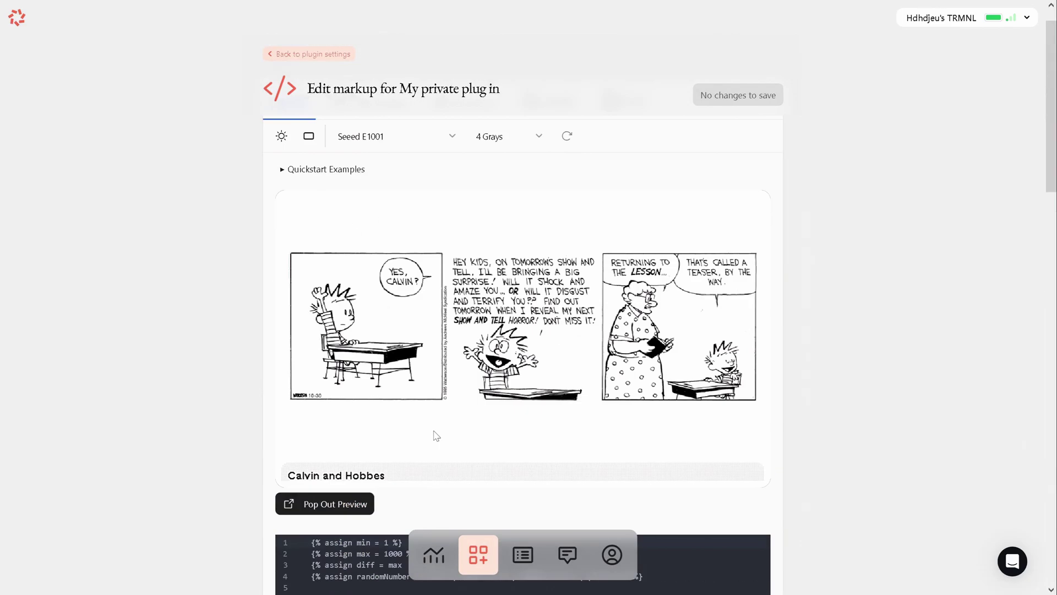
{"action": "scroll", "coordinate": [226, 324], "scroll_direction": "up", "scroll_amount": 1}
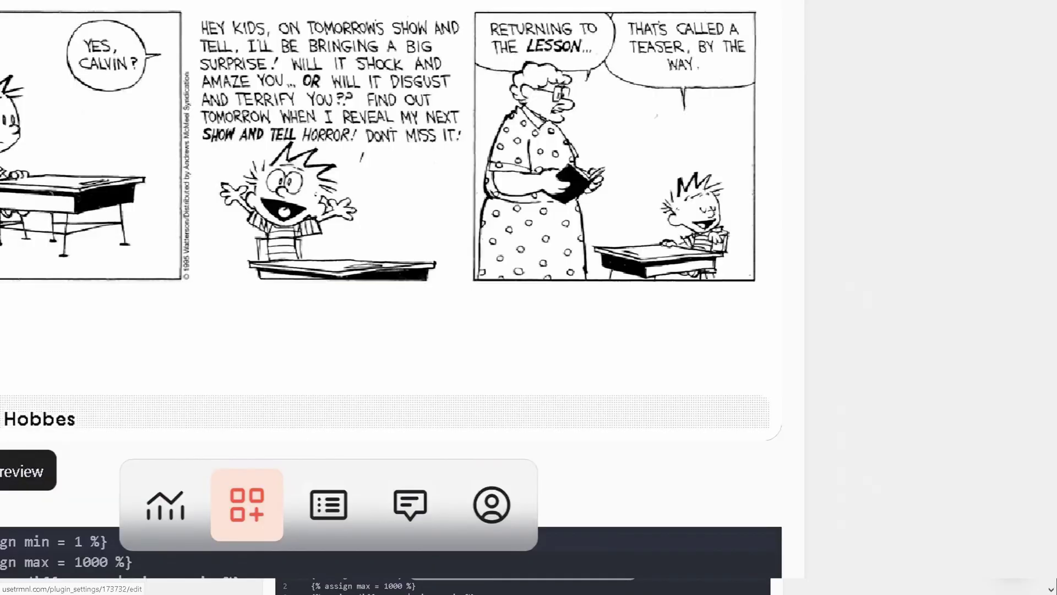
{"action": "left_click", "coordinate": [309, 54]}
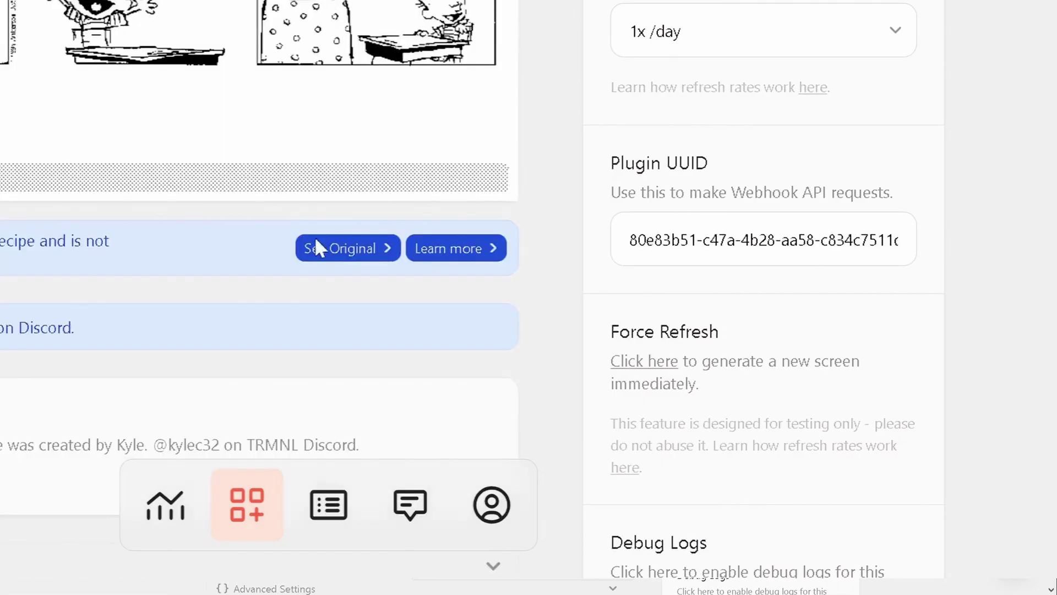
{"action": "scroll", "coordinate": [716, 308], "scroll_direction": "down", "scroll_amount": 2}
{"action": "left_click", "coordinate": [651, 250]}
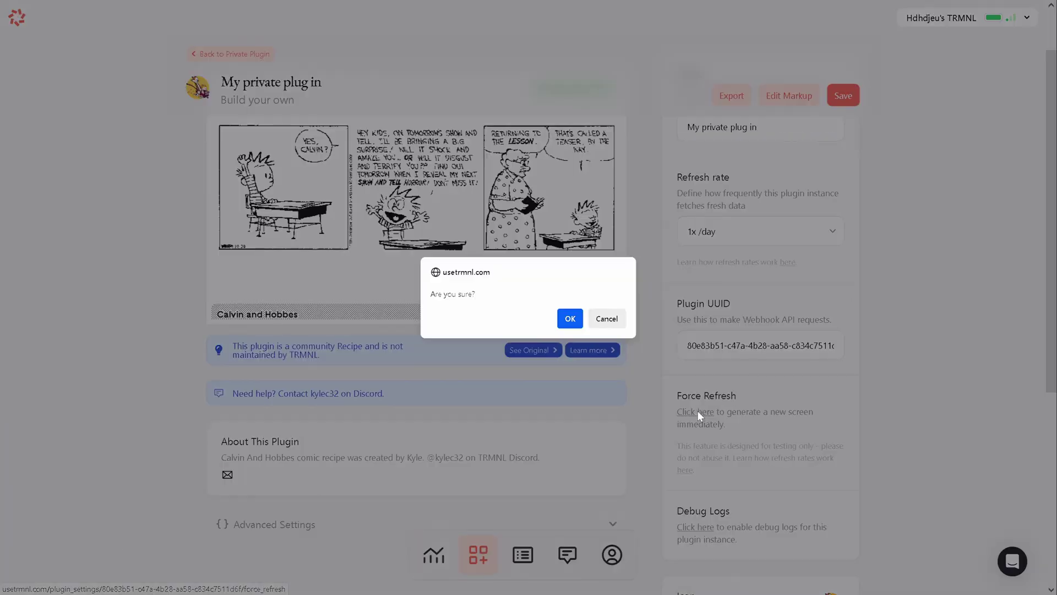
{"action": "left_click", "coordinate": [570, 318]}
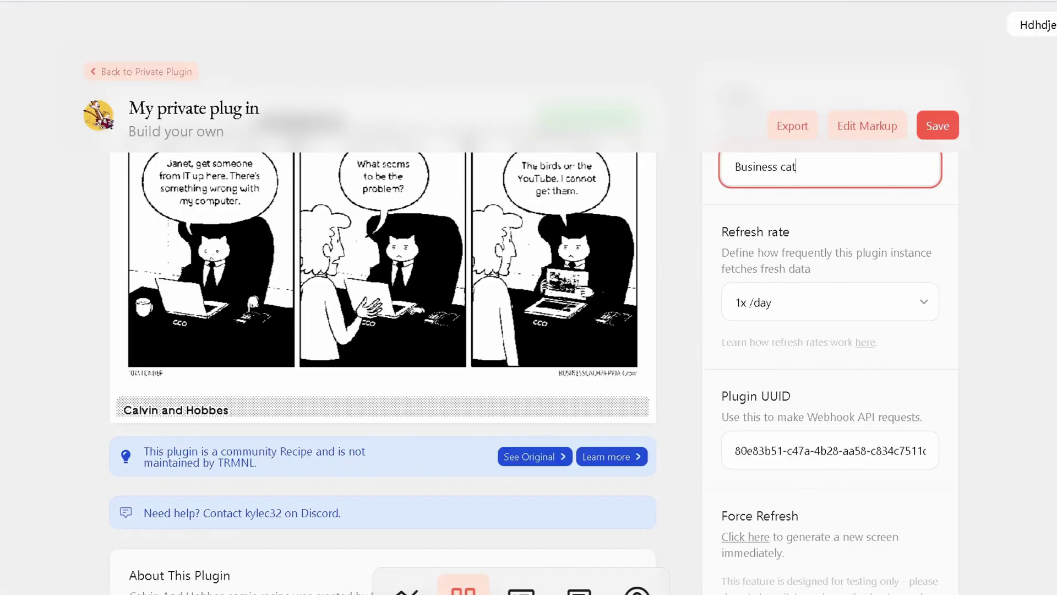
Examine the finished Business Cat plugin's preview, refresh rate, strategy and polling URL.
{"action": "scroll", "coordinate": [879, 551], "scroll_direction": "down", "scroll_amount": 6}
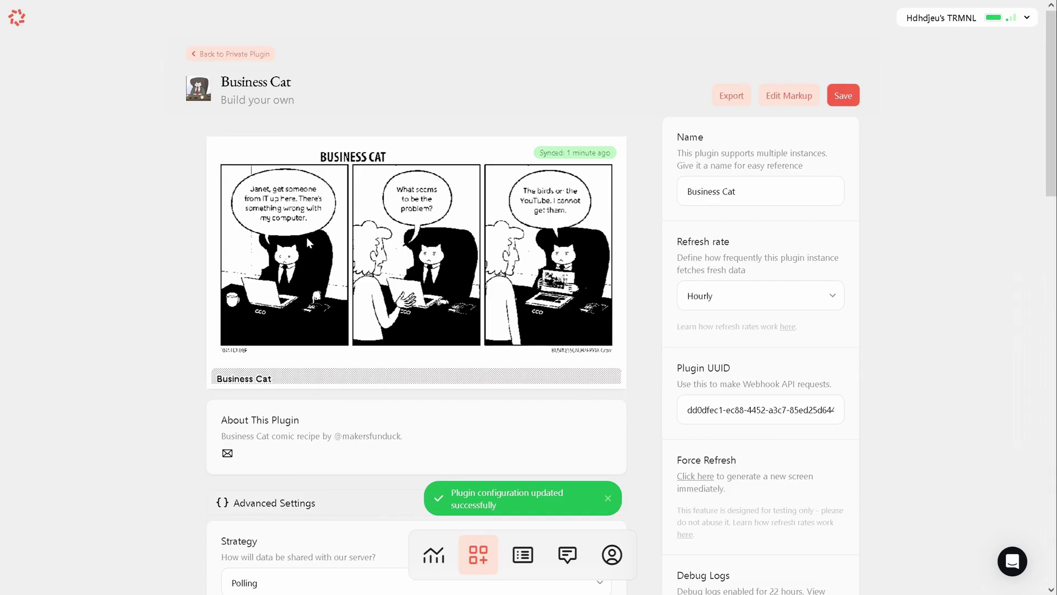
{"action": "scroll", "coordinate": [306, 237], "scroll_direction": "down", "scroll_amount": 1}
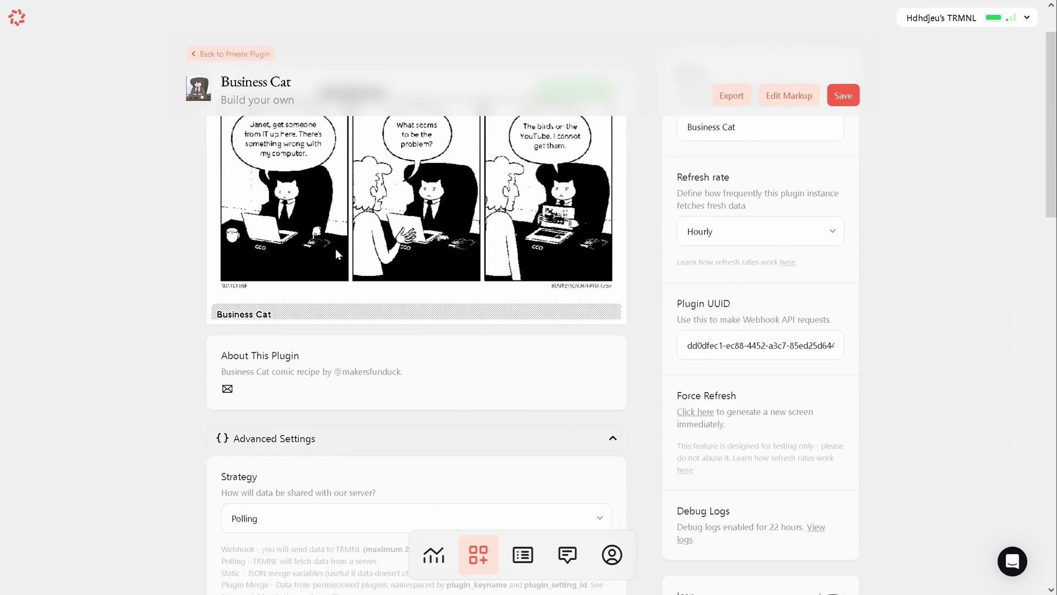
{"action": "scroll", "coordinate": [336, 249], "scroll_direction": "down", "scroll_amount": 2}
{"action": "scroll", "coordinate": [338, 254], "scroll_direction": "down", "scroll_amount": 2}
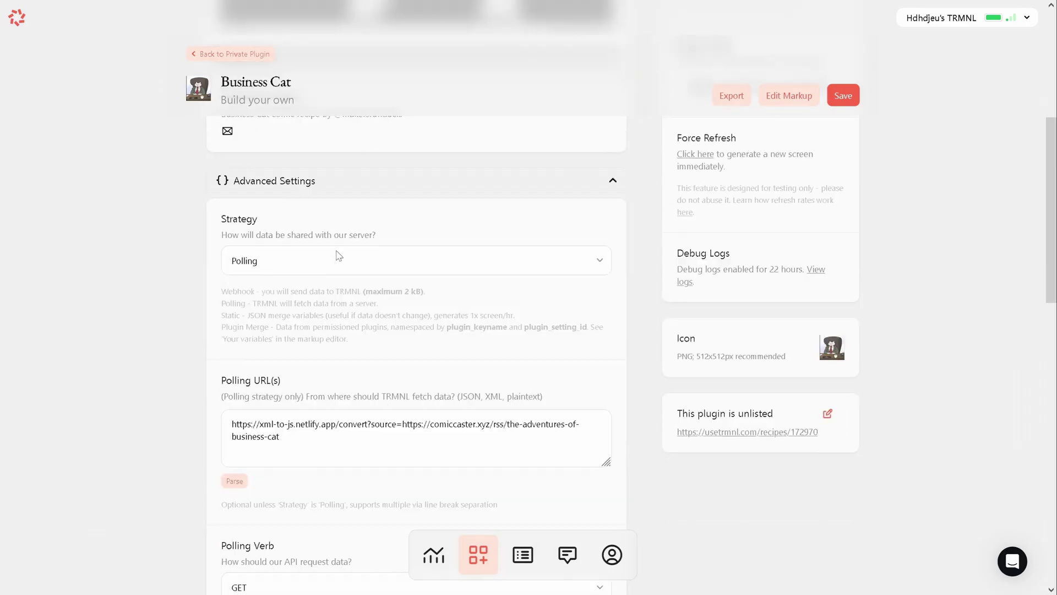
Change the Business Cat plugin's submission from unlisted to Public so that anyone can find and install it.
{"action": "left_click", "coordinate": [828, 416]}
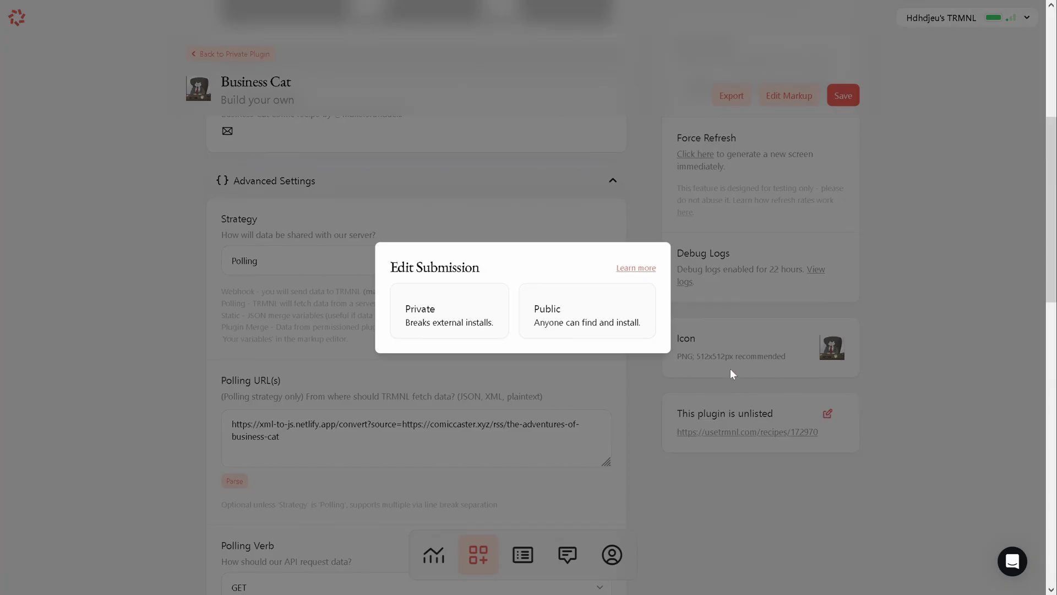
{"action": "left_click", "coordinate": [617, 315]}
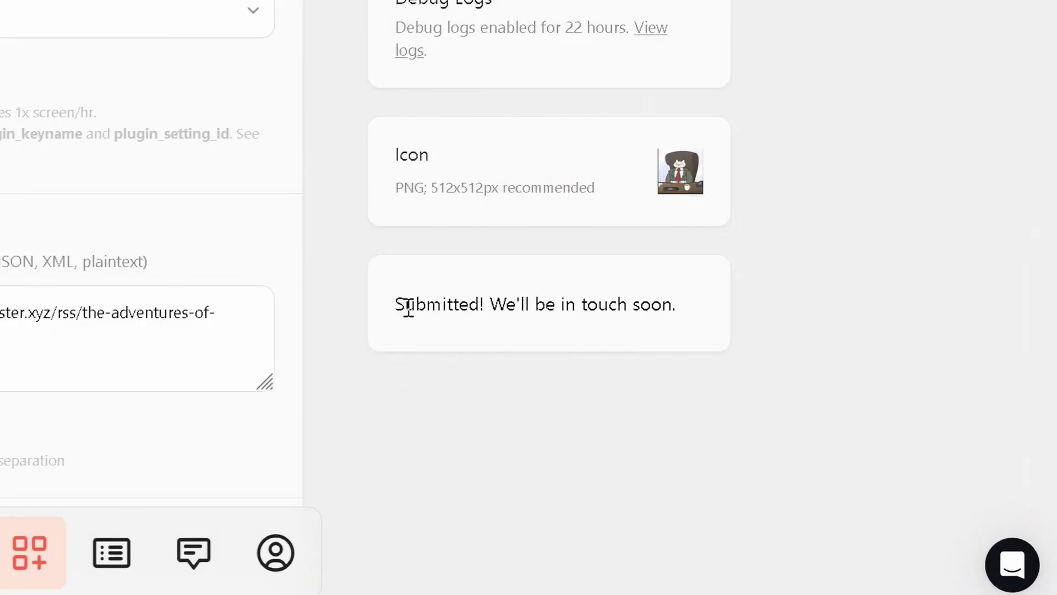
{"action": "left_click_drag", "start_coordinate": [408, 307], "coordinate": [590, 307]}
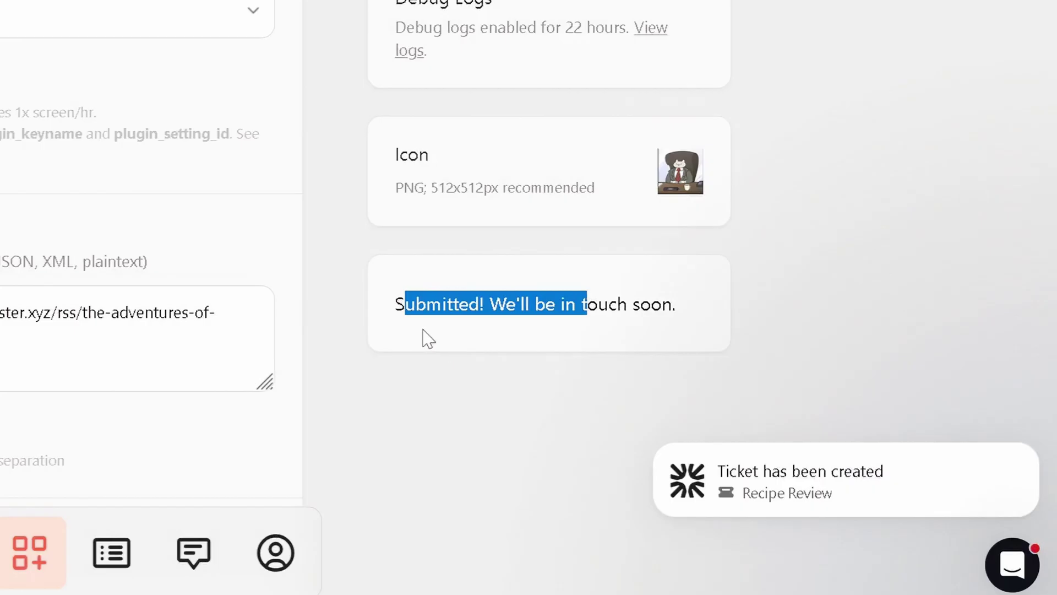
{"action": "scroll", "coordinate": [679, 415], "scroll_direction": "up", "scroll_amount": 5}
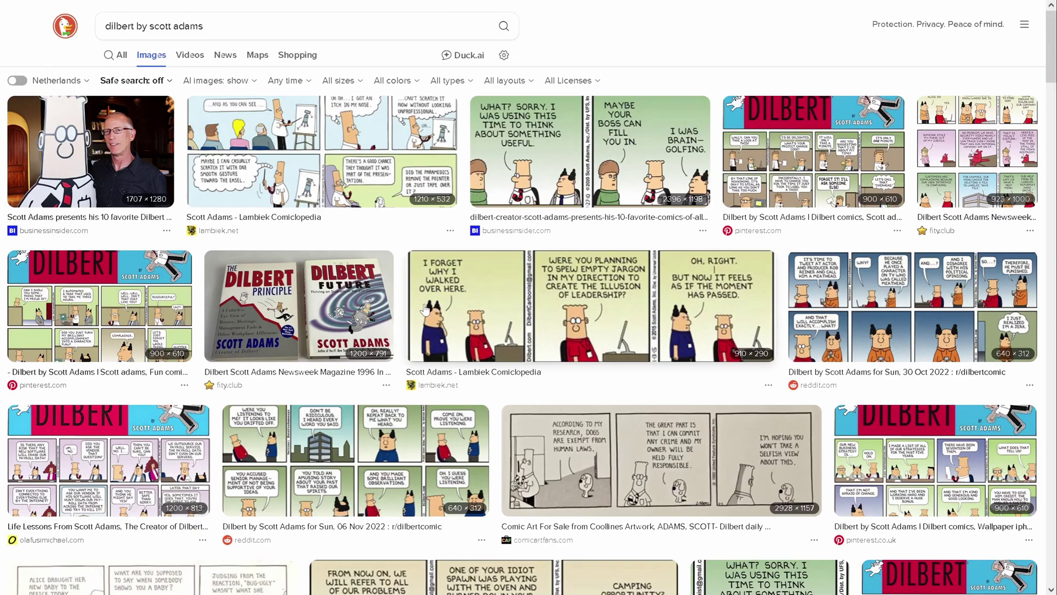
Switch to the DuckDuckGo image results for "dilbert by scott adams" and enlarge several comic strips to view them.
{"action": "left_click", "coordinate": [340, 146]}
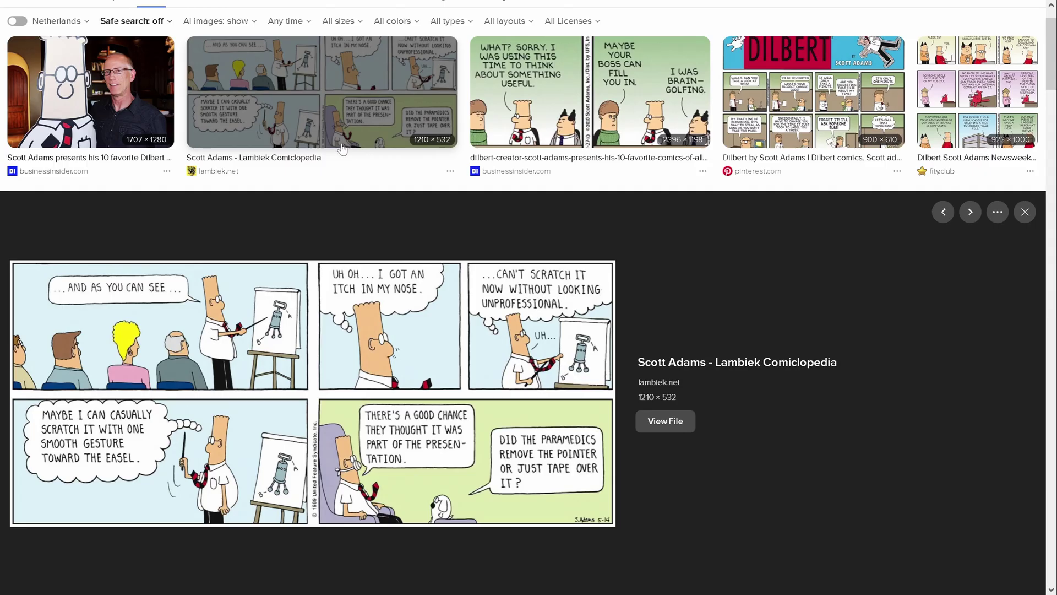
{"action": "scroll", "coordinate": [576, 287], "scroll_direction": "down", "scroll_amount": 3}
{"action": "scroll", "coordinate": [576, 287], "scroll_direction": "down", "scroll_amount": 3}
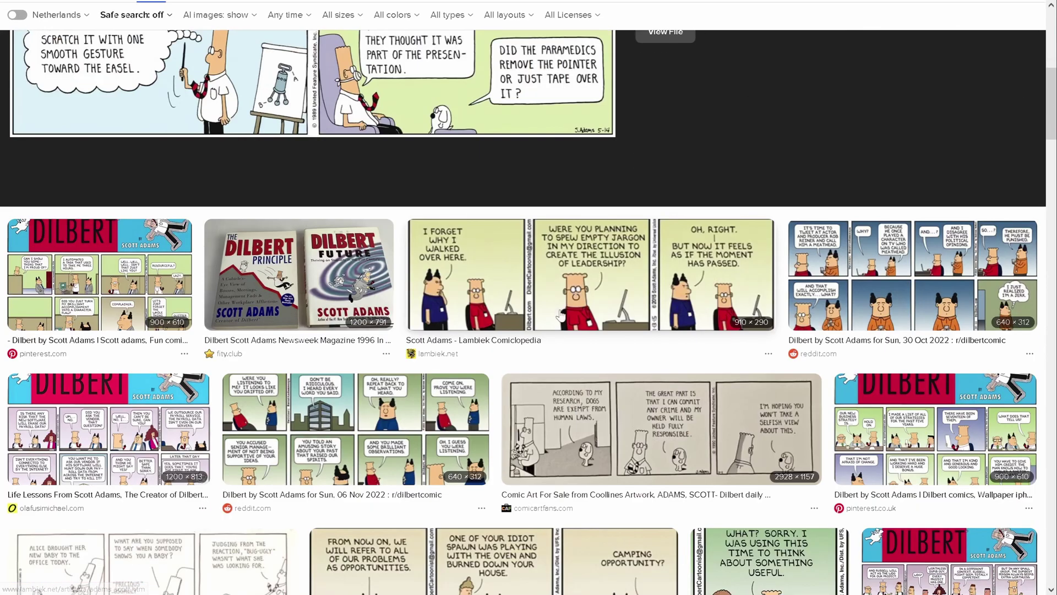
{"action": "left_click", "coordinate": [537, 285]}
{"action": "scroll", "coordinate": [540, 283], "scroll_direction": "down", "scroll_amount": 5}
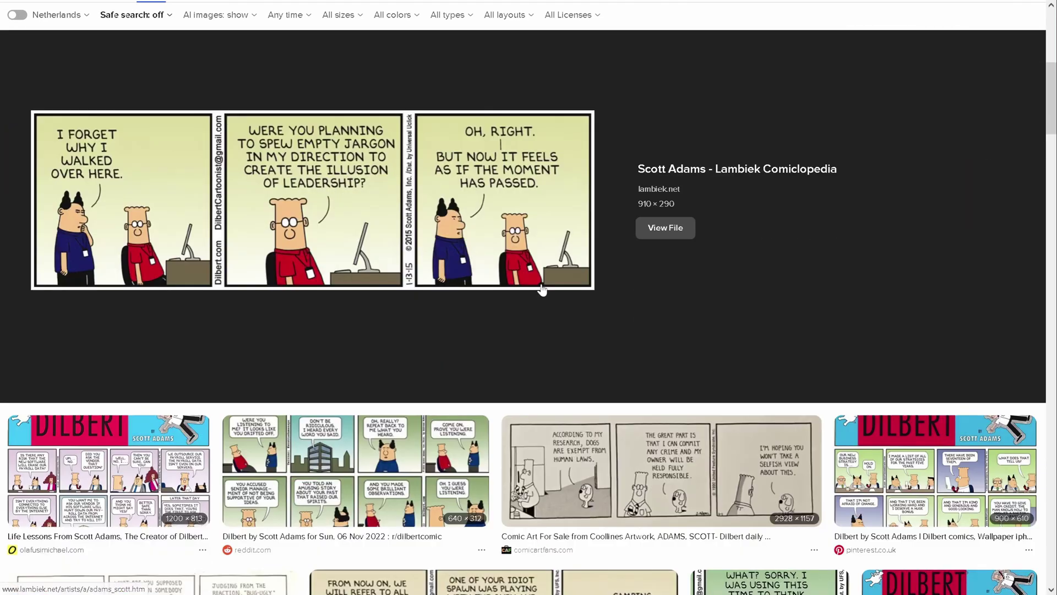
{"action": "scroll", "coordinate": [542, 289], "scroll_direction": "down", "scroll_amount": 2}
{"action": "left_click", "coordinate": [372, 135]}
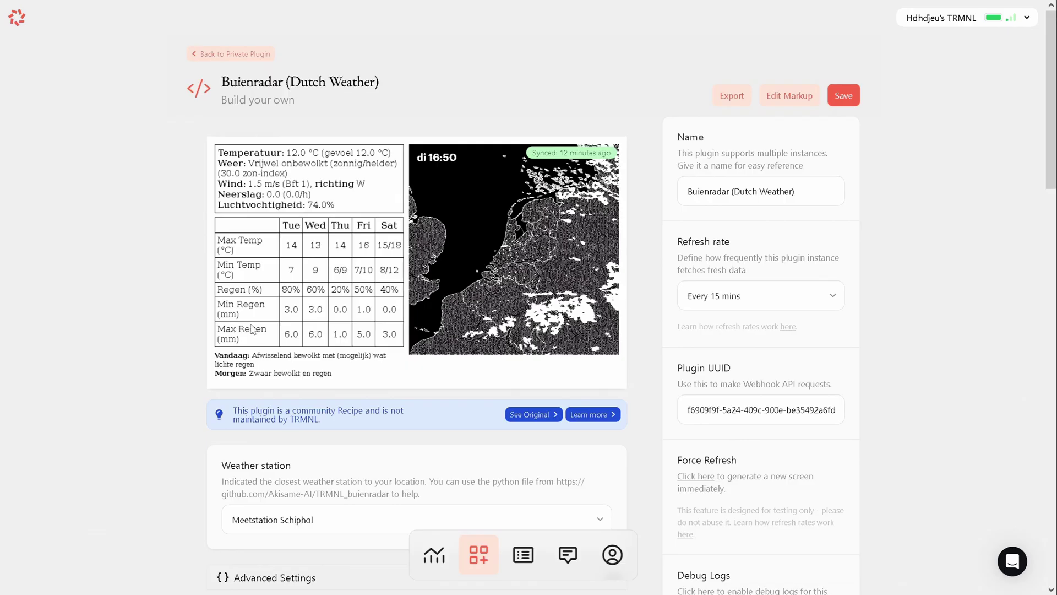
Review the Buienradar (Dutch Weather) plugin in TRMNL, including its preview, weather station, strategy, polling URL and request settings.
{"action": "scroll", "coordinate": [251, 328], "scroll_direction": "down", "scroll_amount": 2}
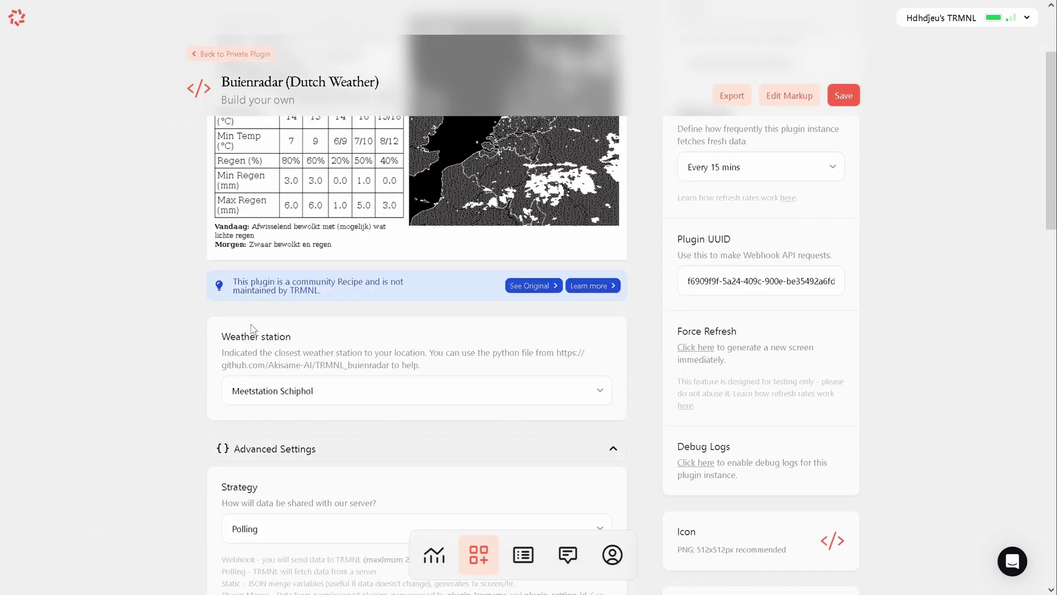
{"action": "scroll", "coordinate": [251, 328], "scroll_direction": "down", "scroll_amount": 3}
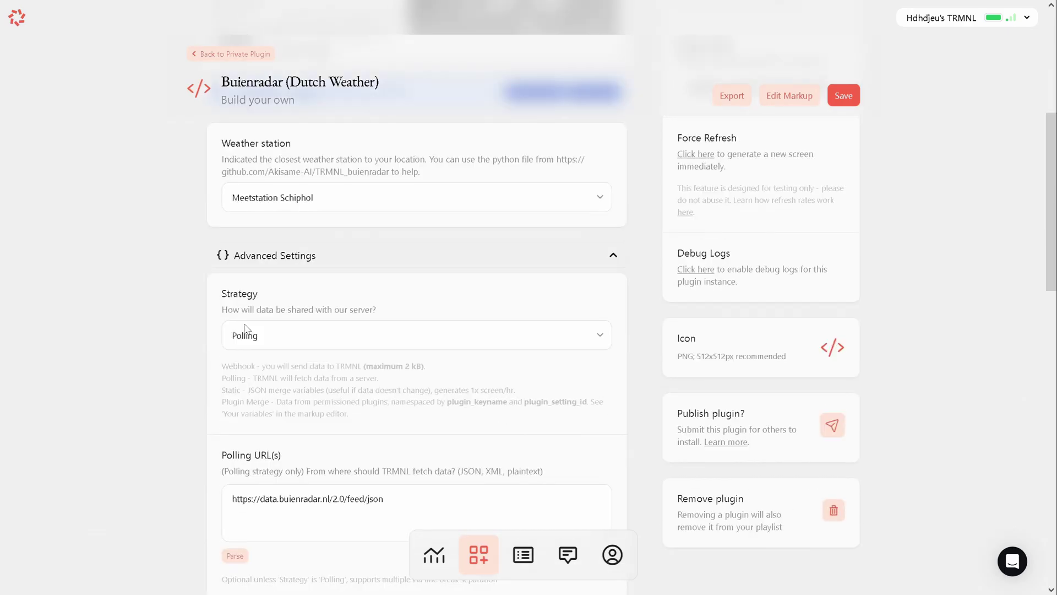
{"action": "scroll", "coordinate": [245, 328], "scroll_direction": "down", "scroll_amount": 3}
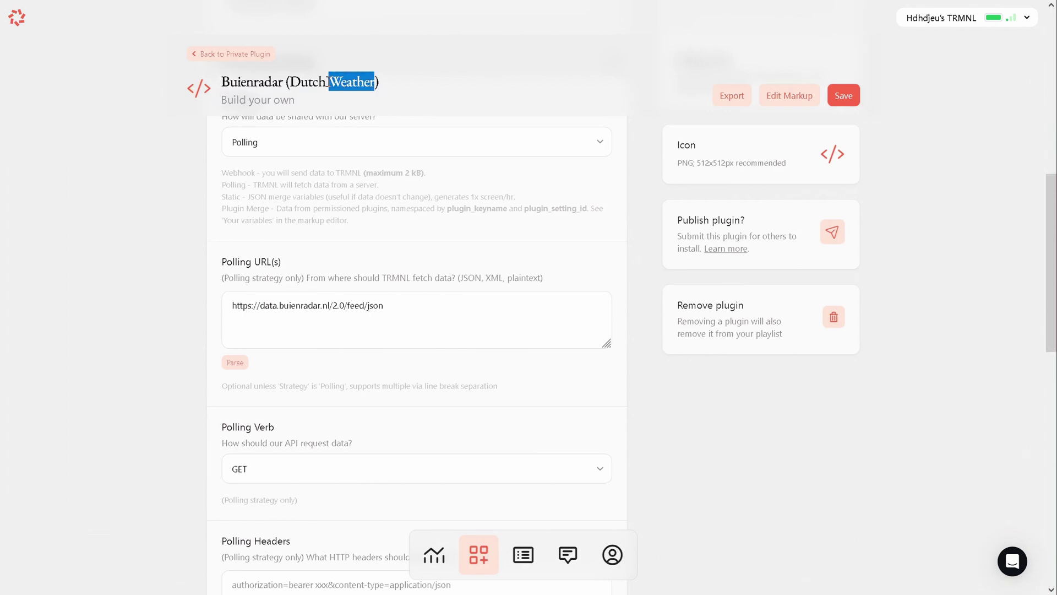
{"action": "scroll", "coordinate": [224, 302], "scroll_direction": "down", "scroll_amount": 2}
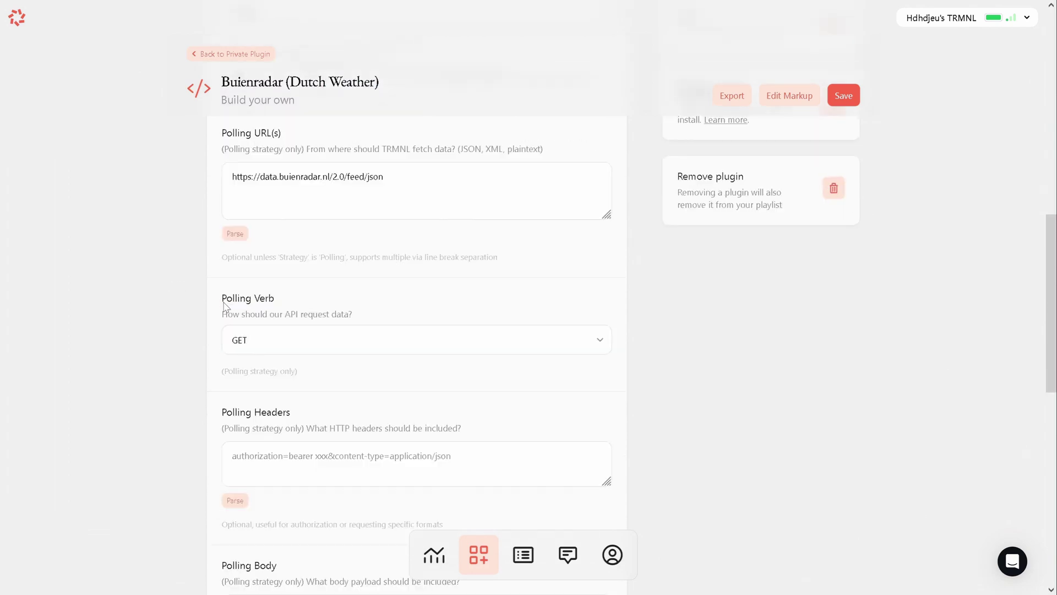
{"action": "scroll", "coordinate": [224, 306], "scroll_direction": "down", "scroll_amount": 6}
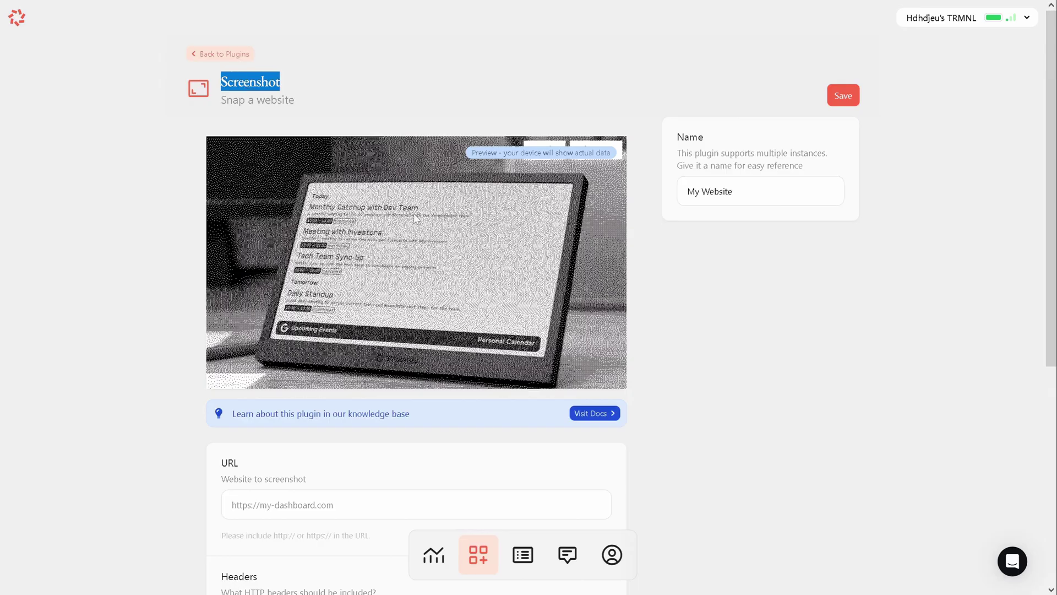
{"action": "scroll", "coordinate": [414, 232], "scroll_direction": "down", "scroll_amount": 4}
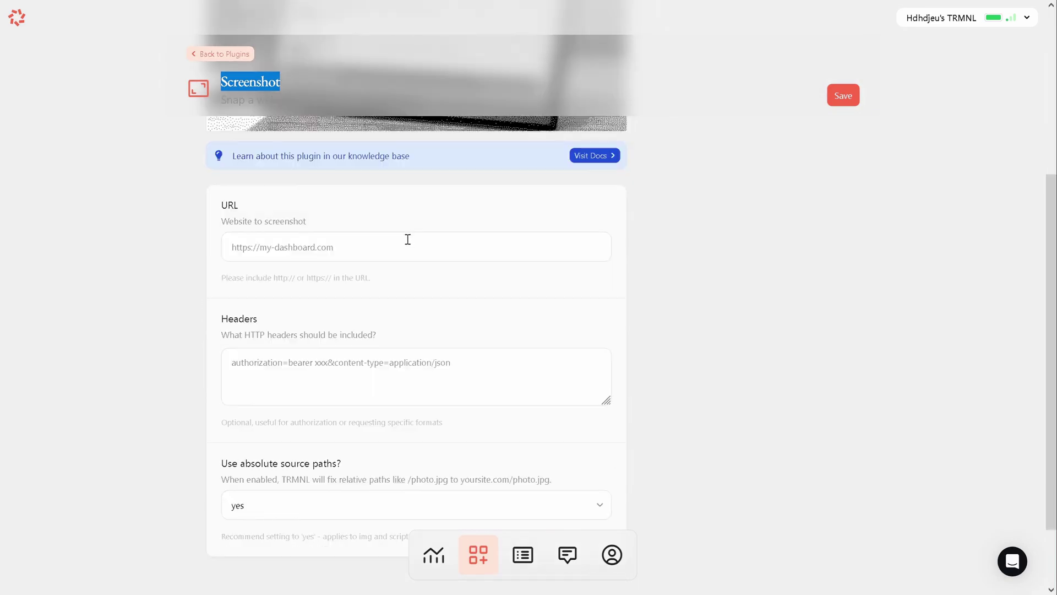
{"action": "scroll", "coordinate": [411, 241], "scroll_direction": "down", "scroll_amount": 1}
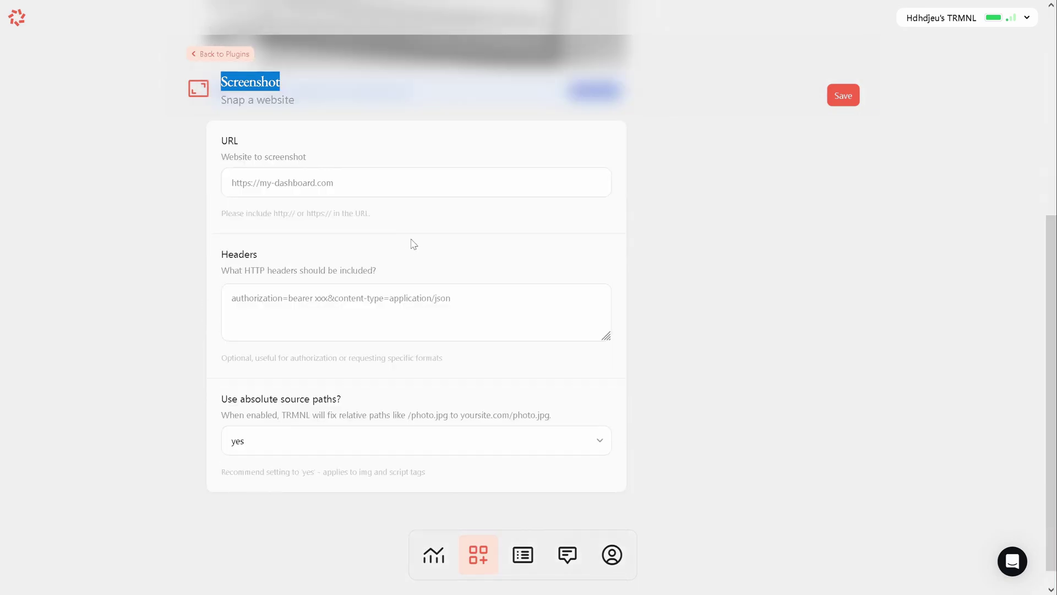
{"action": "left_click", "coordinate": [242, 195]}
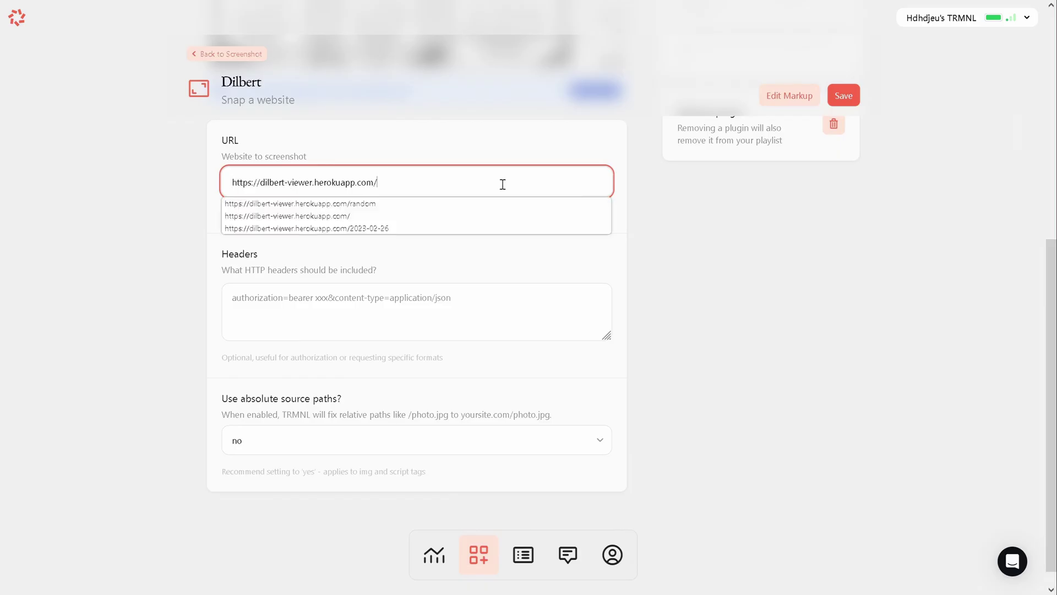
{"action": "left_click", "coordinate": [857, 97]}
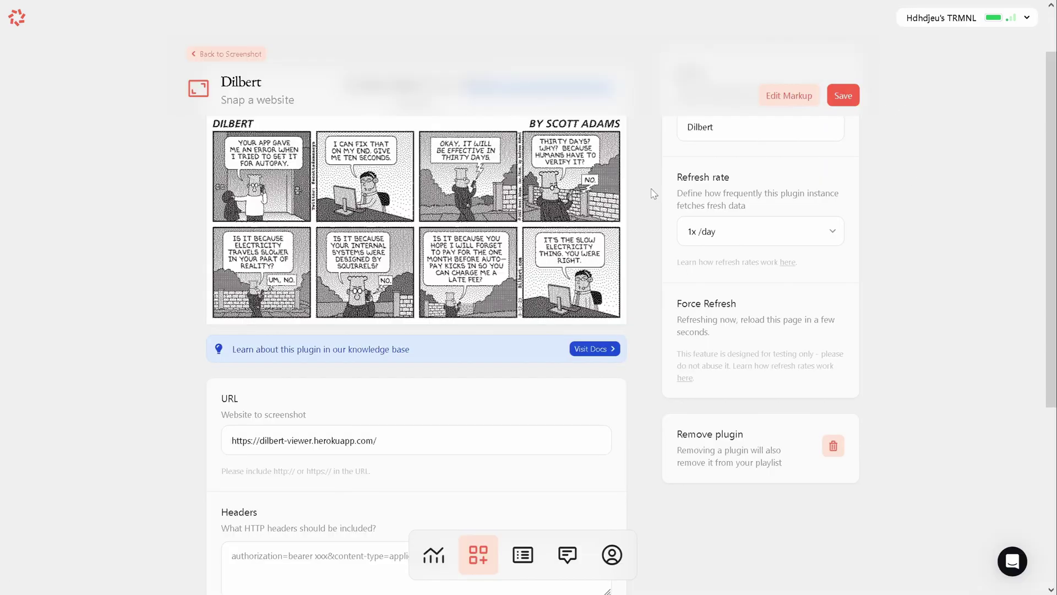